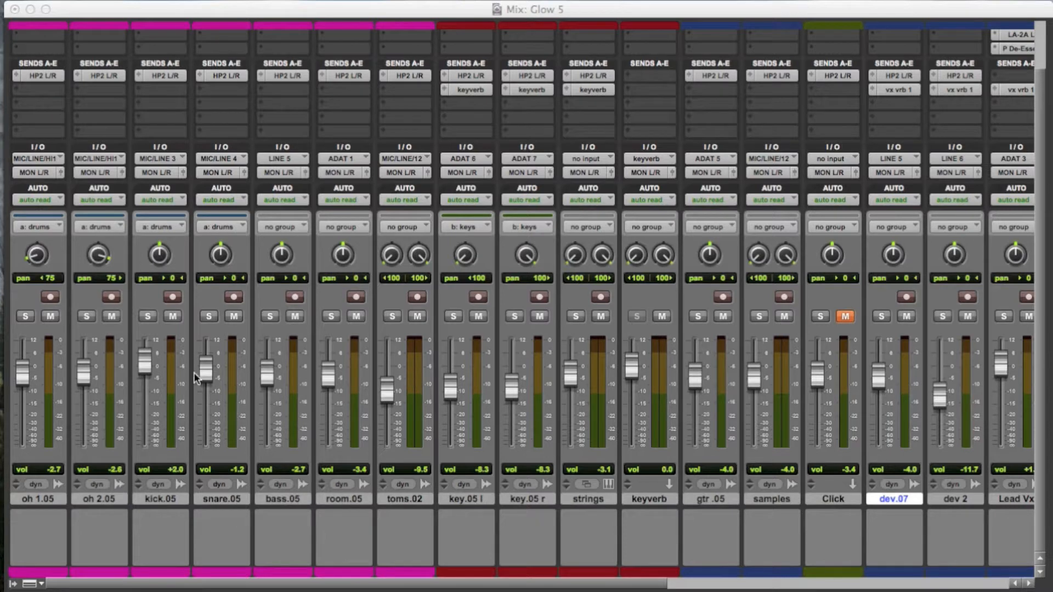
# - Move bass.05 after toms.02 and color the drum tracks from oh 1.05 through toms.02 orange
pyautogui.moveTo(282, 498); pyautogui.dragTo(424, 505)
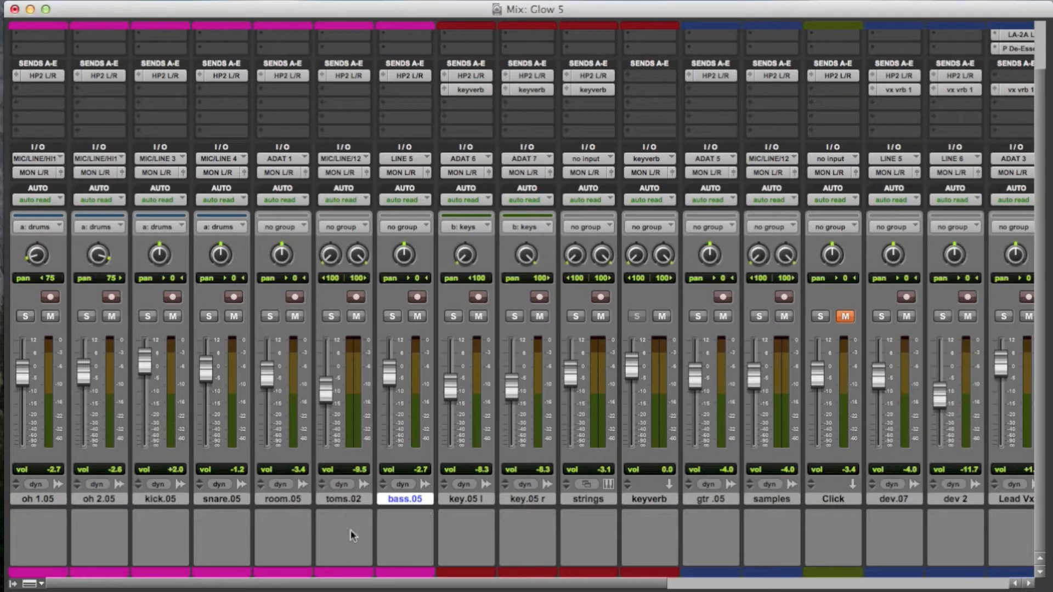
pyautogui.click(360, 500)
pyautogui.keyDown('shift'); pyautogui.click(26, 500); pyautogui.keyUp('shift')
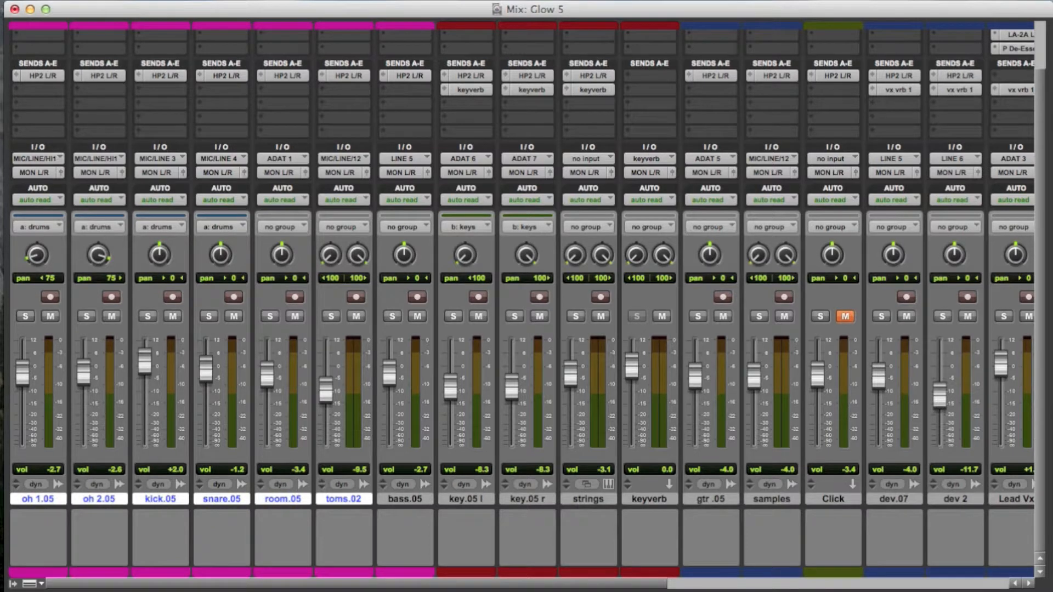
pyautogui.moveTo(588, 481); pyautogui.dragTo(751, 292)
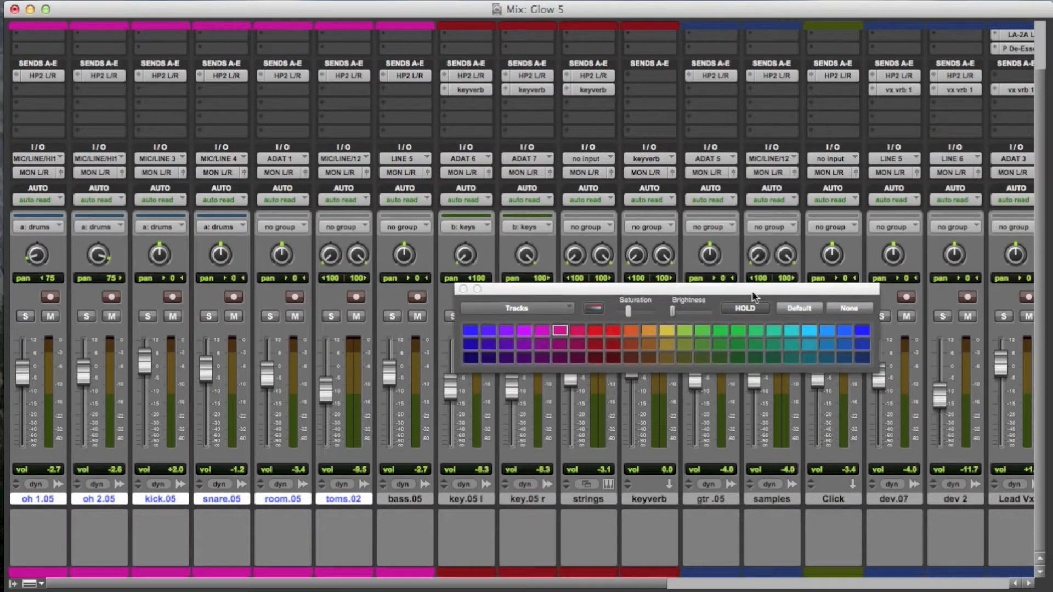
pyautogui.click(596, 331)
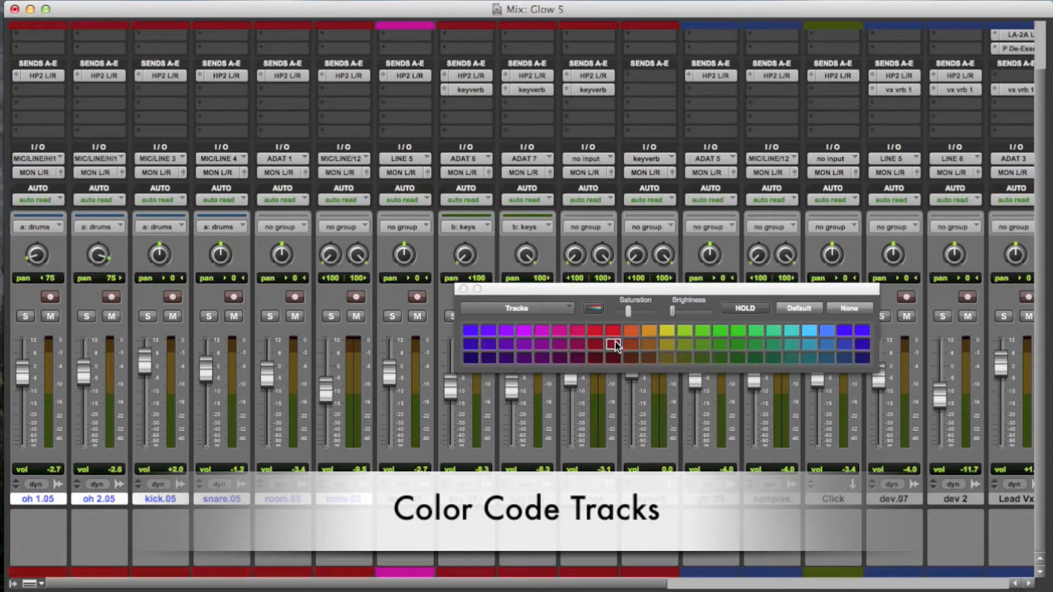
pyautogui.click(630, 344)
pyautogui.click(649, 331)
pyautogui.click(636, 331)
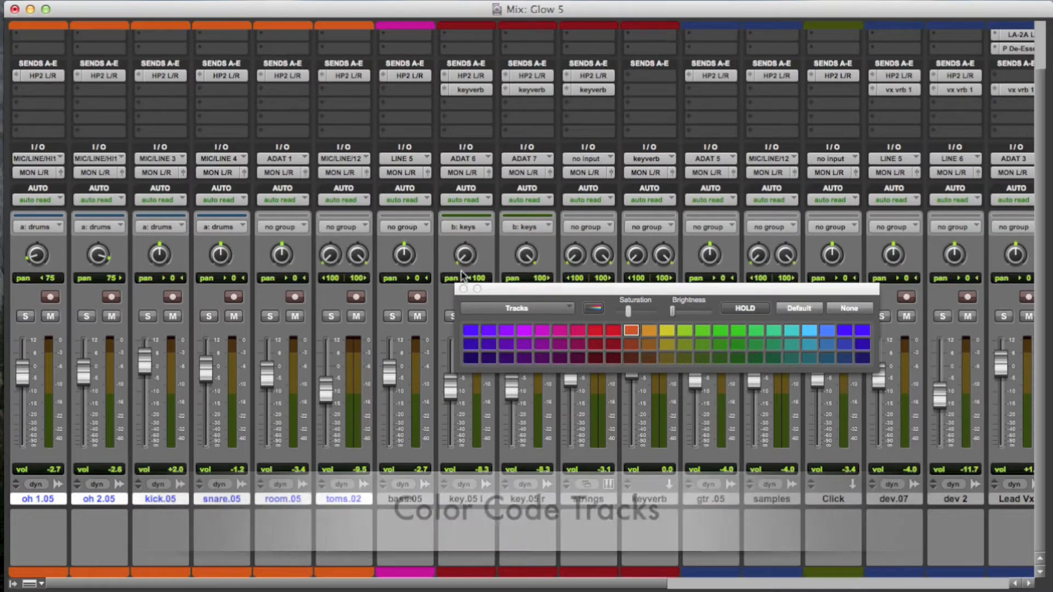
pyautogui.click(463, 289)
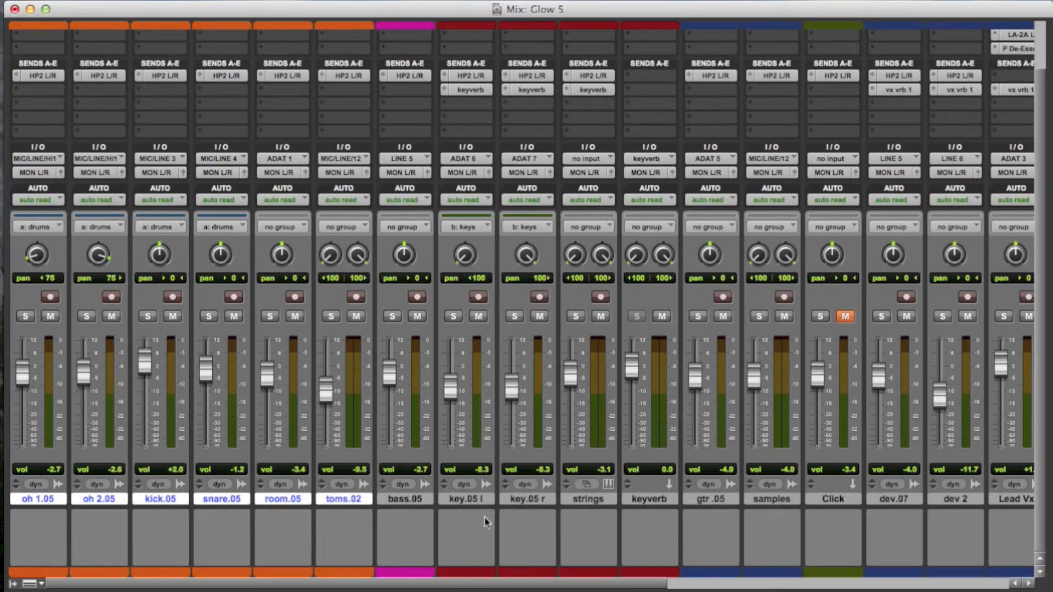
# - Move the samples track ahead of gtr .05, directly after keyverb
pyautogui.click(483, 500)
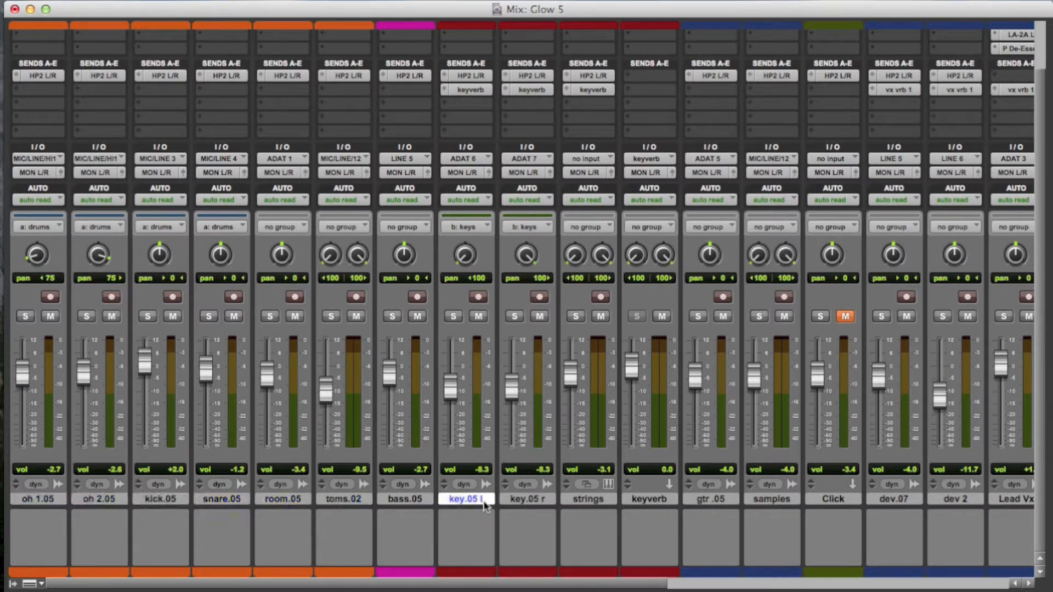
pyautogui.keyDown('shift'); pyautogui.click(661, 500); pyautogui.keyUp('shift')
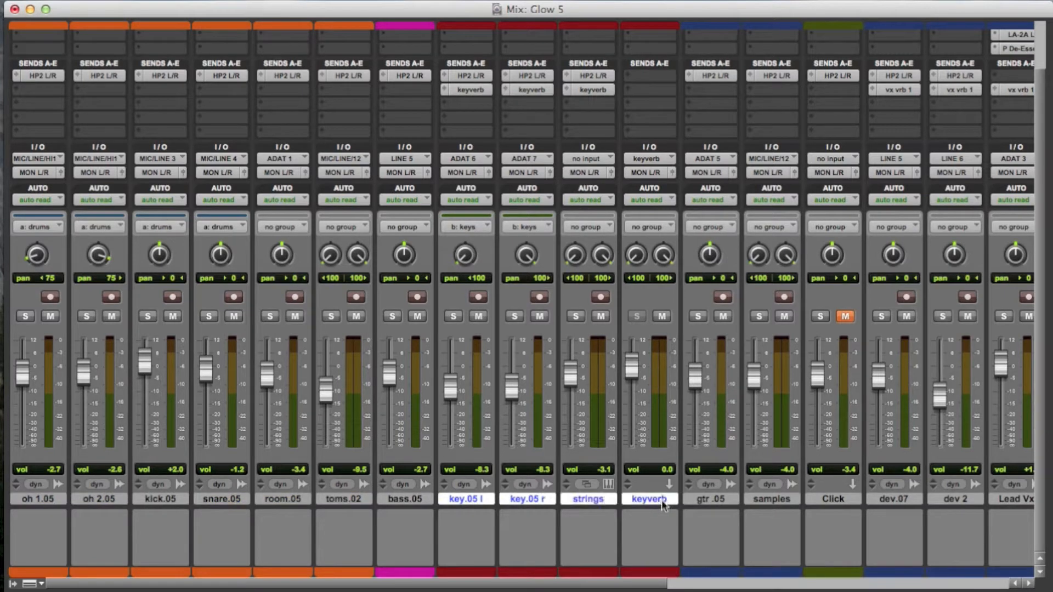
pyautogui.hscroll(5, 684, 530)
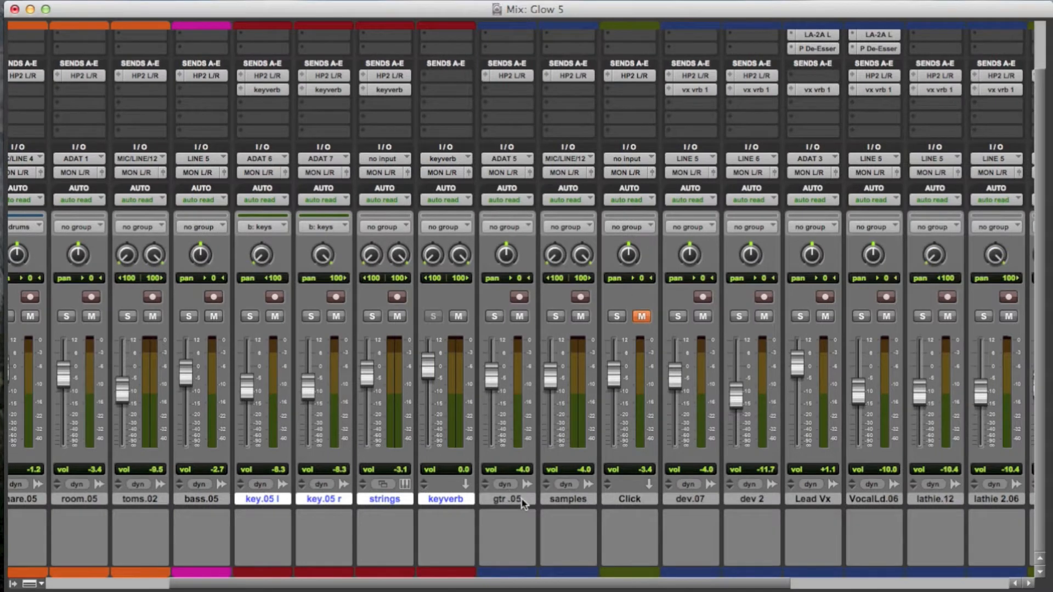
pyautogui.click(521, 500)
pyautogui.hscroll(3, 522, 501)
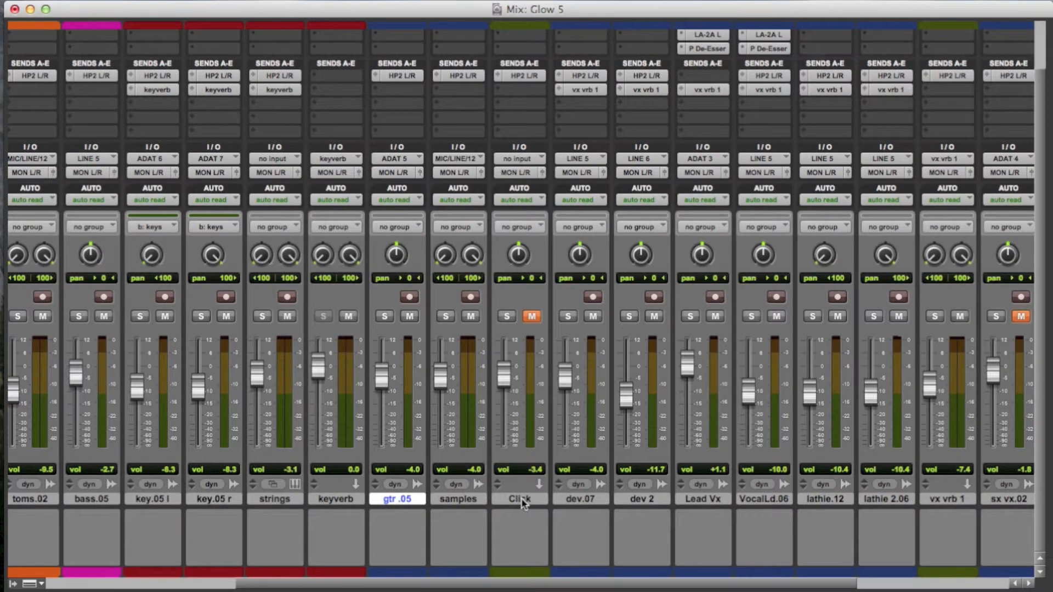
pyautogui.click(460, 500)
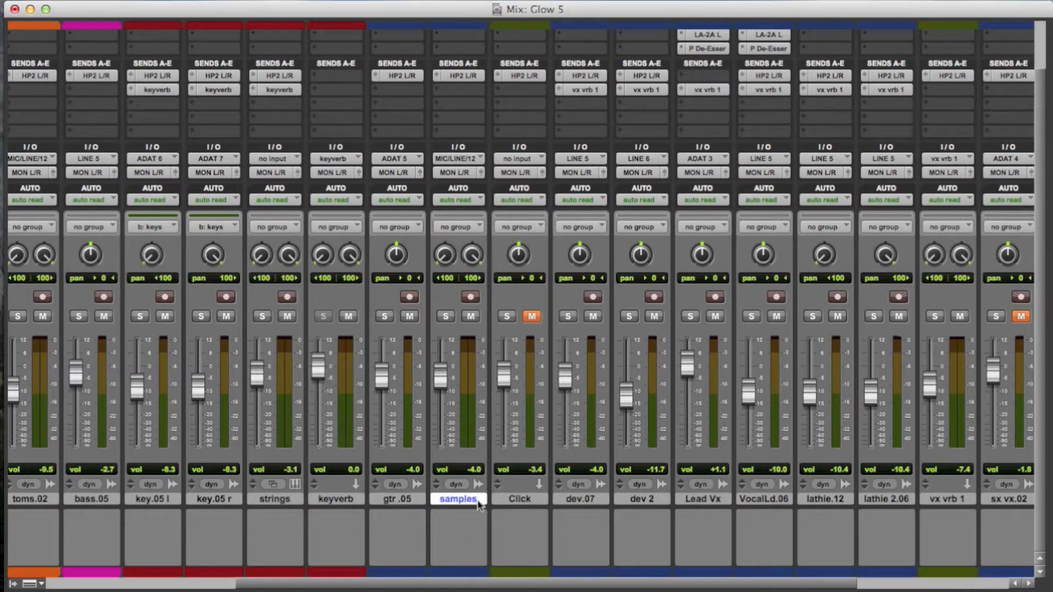
pyautogui.moveTo(475, 504); pyautogui.dragTo(391, 486)
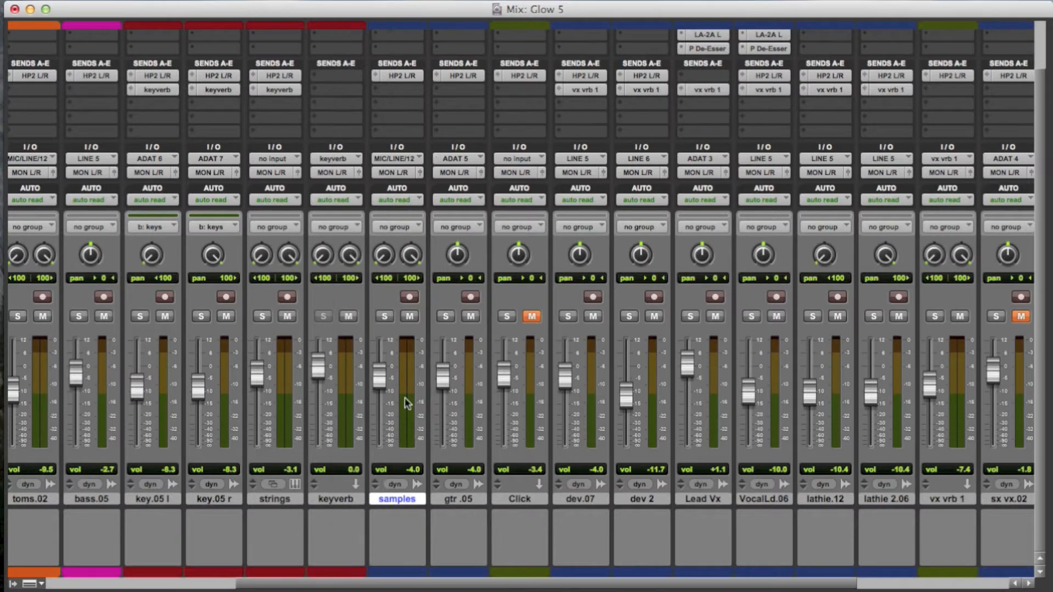
# - Color the vocal tracks from dev.07 through vx vrb 1 bright green
pyautogui.hscroll(3, 457, 466)
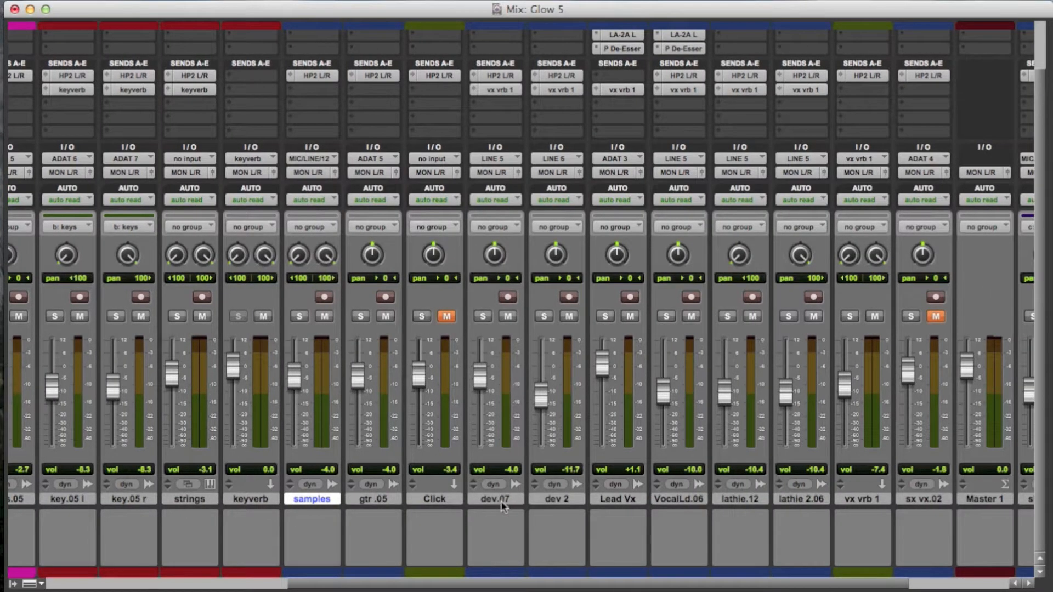
pyautogui.click(503, 500)
pyautogui.hscroll(1, 649, 510)
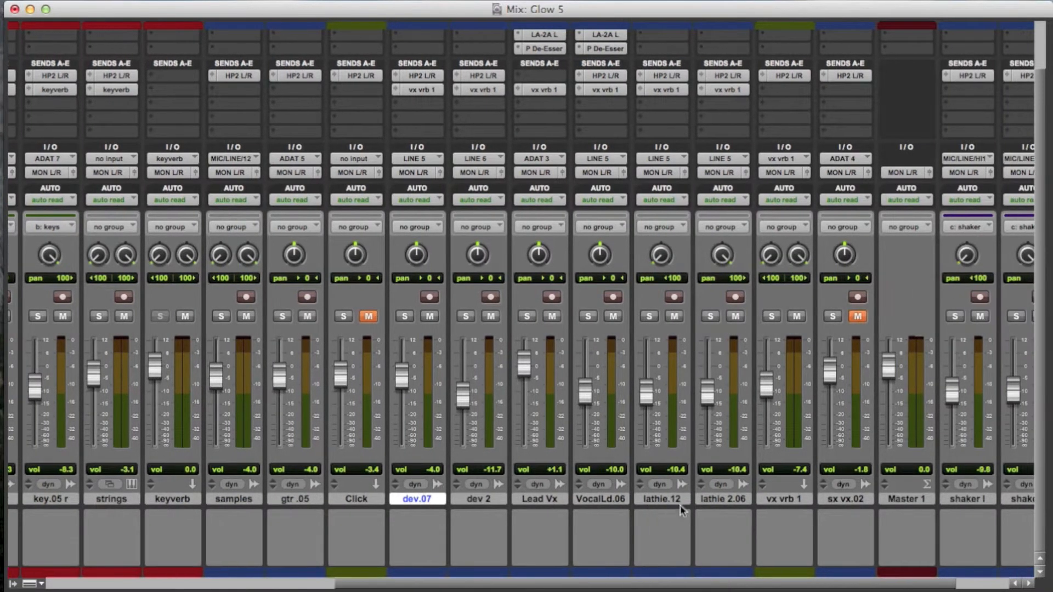
pyautogui.hscroll(3, 689, 495)
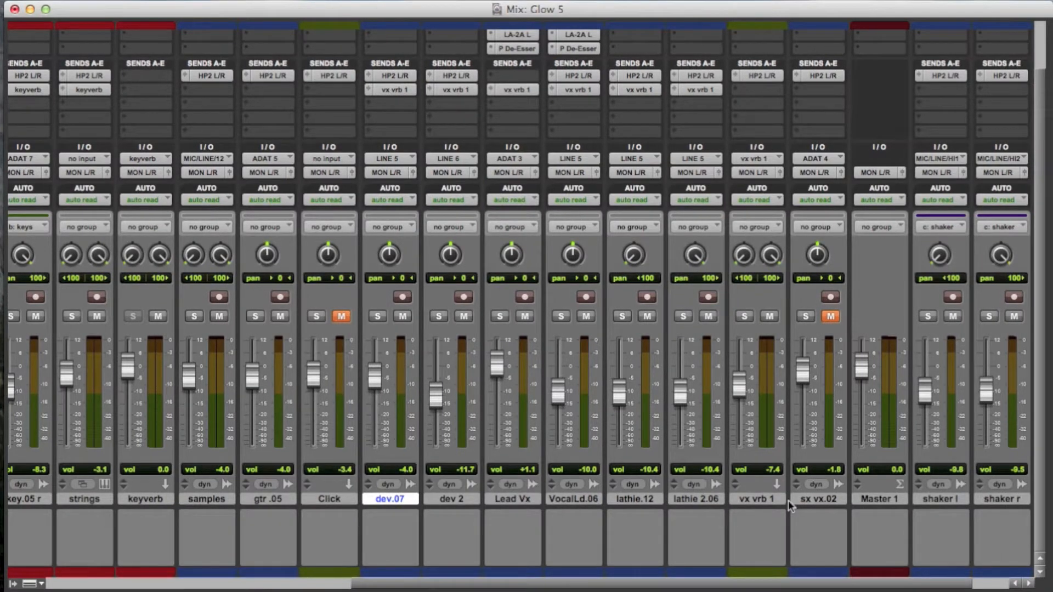
pyautogui.keyDown('shift'); pyautogui.click(763, 498); pyautogui.keyUp('shift')
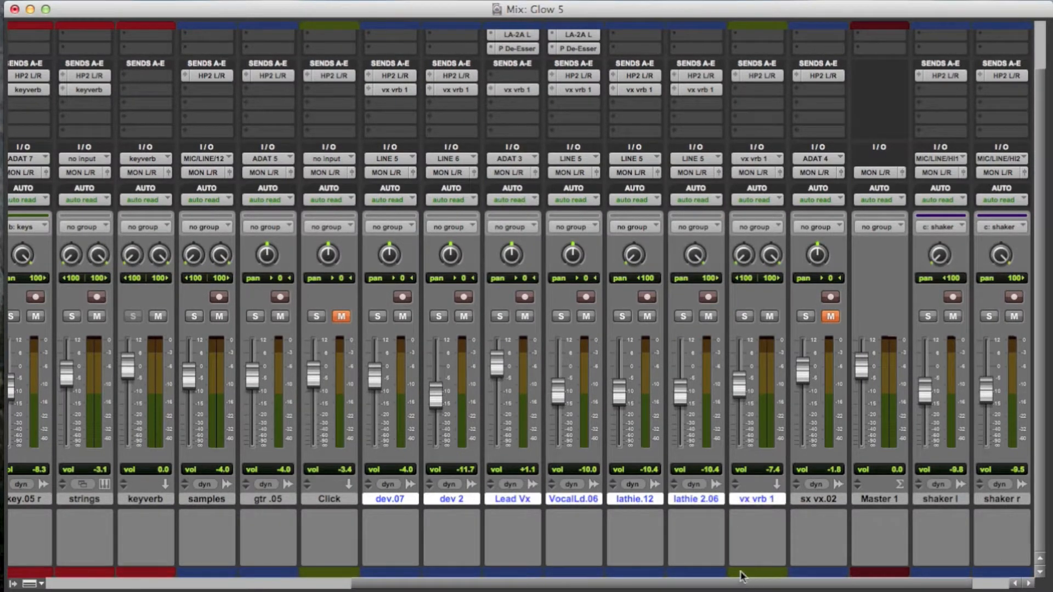
pyautogui.doubleClick(740, 573)
pyautogui.click(649, 343)
pyautogui.click(700, 332)
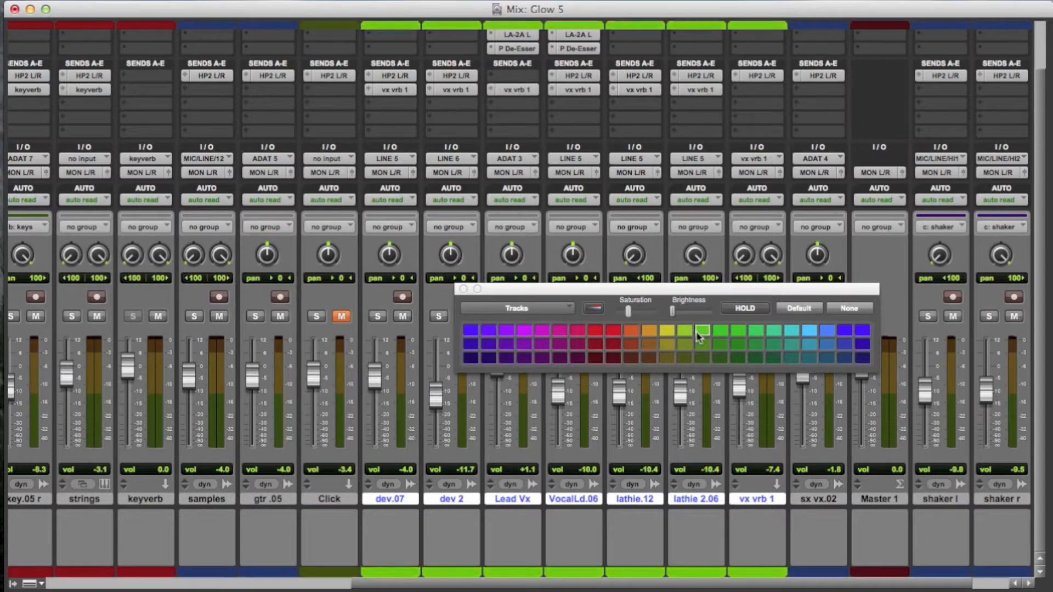
pyautogui.click(463, 289)
# - Move sx vx.02 after shaker r, and place shaker l and shaker r together between toms.02 and bass.05
pyautogui.hscroll(1, 600, 457)
pyautogui.moveTo(763, 498); pyautogui.dragTo(970, 514)
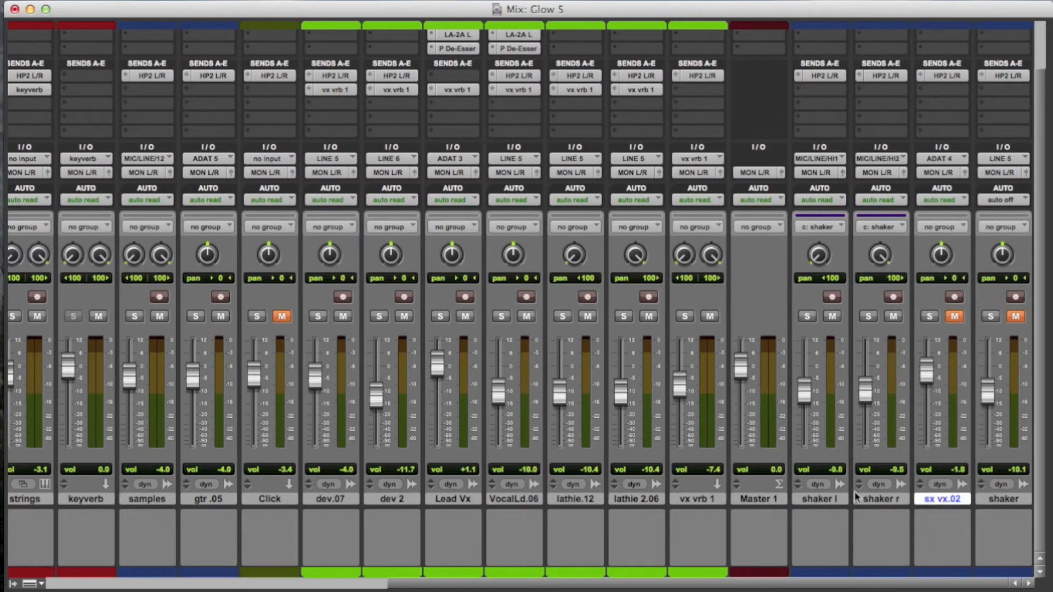
pyautogui.click(820, 505)
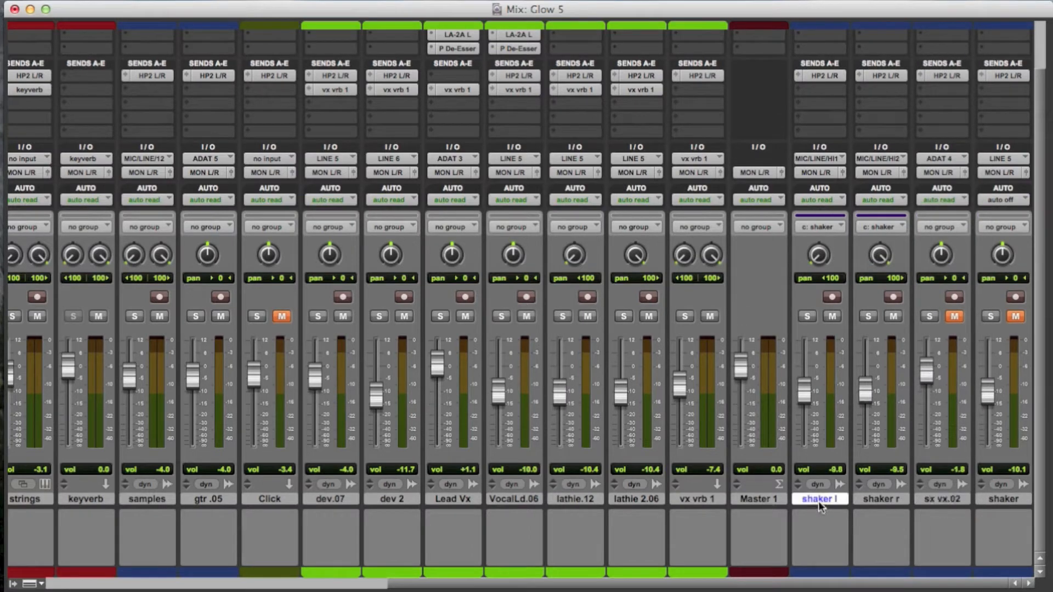
pyautogui.keyDown('shift'); pyautogui.click(899, 500); pyautogui.keyUp('shift')
pyautogui.moveTo(817, 499); pyautogui.dragTo(337, 537)
# - Color shaker l and shaker r the same orange as the drum tracks
pyautogui.doubleClick(372, 573)
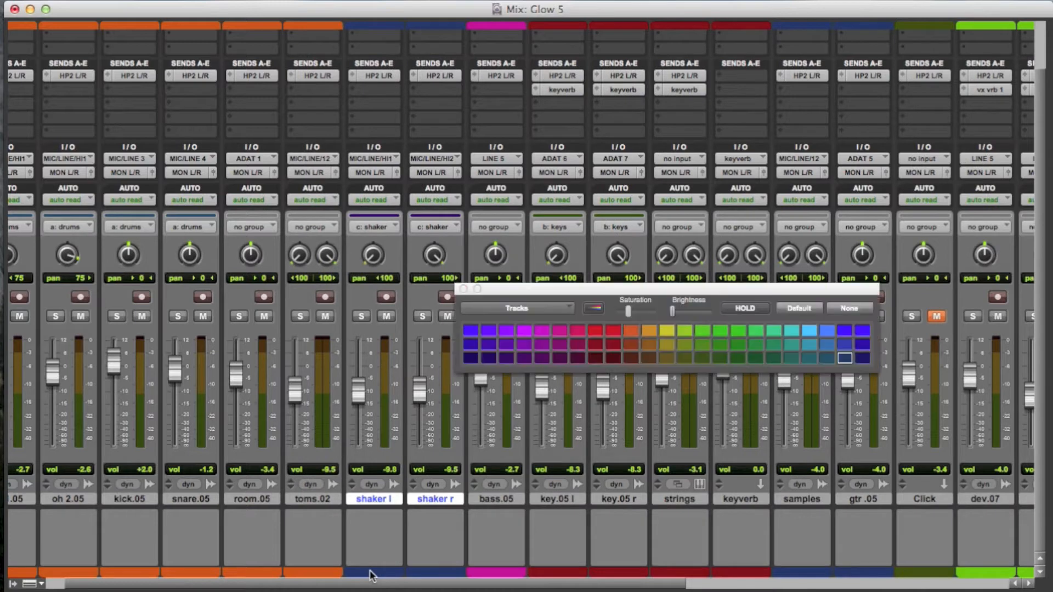
pyautogui.click(631, 330)
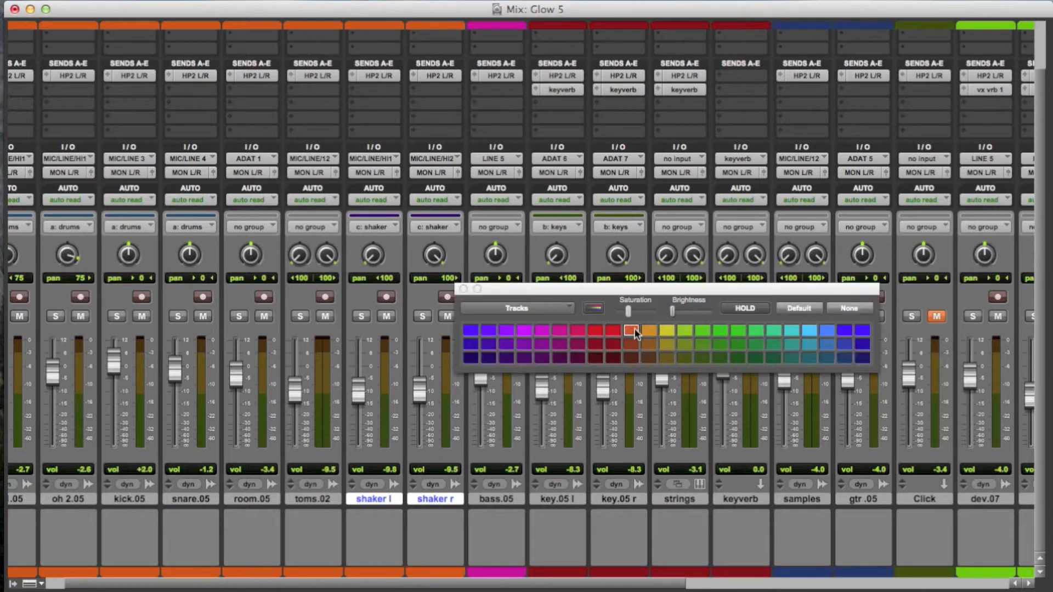
pyautogui.click(463, 289)
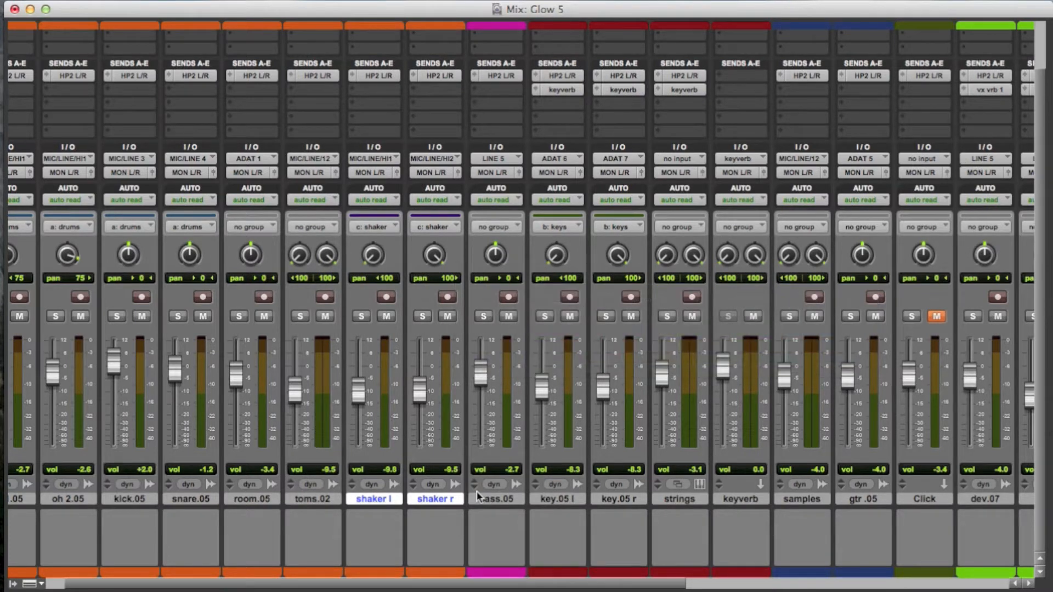
# - Move the Click track to between Master 1 and sx vx.02
pyautogui.hscroll(1, 477, 496)
pyautogui.hscroll(4, 477, 496)
pyautogui.hscroll(6, 393, 514)
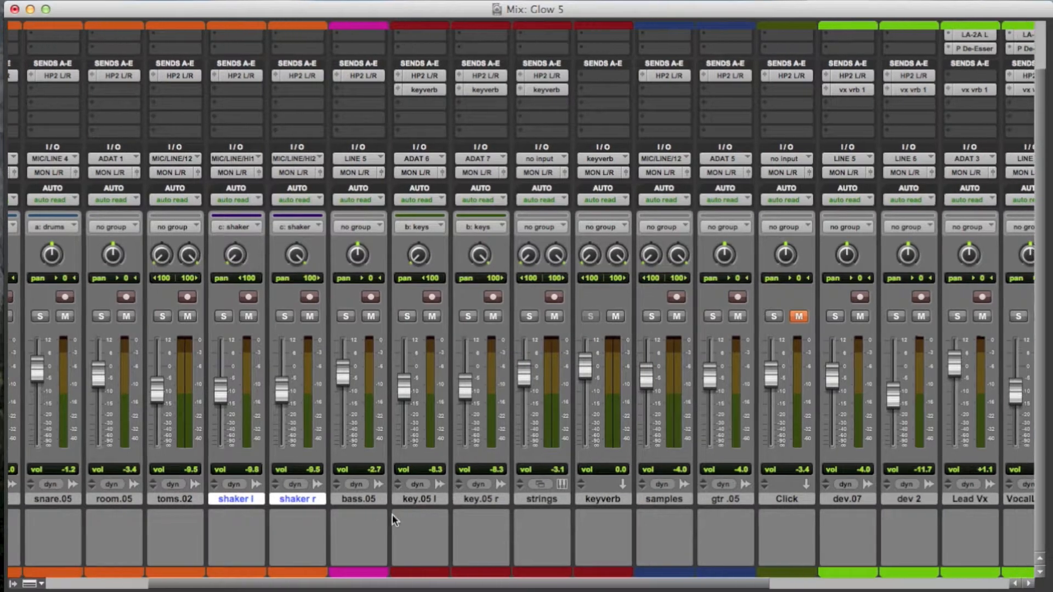
pyautogui.hscroll(5, 392, 514)
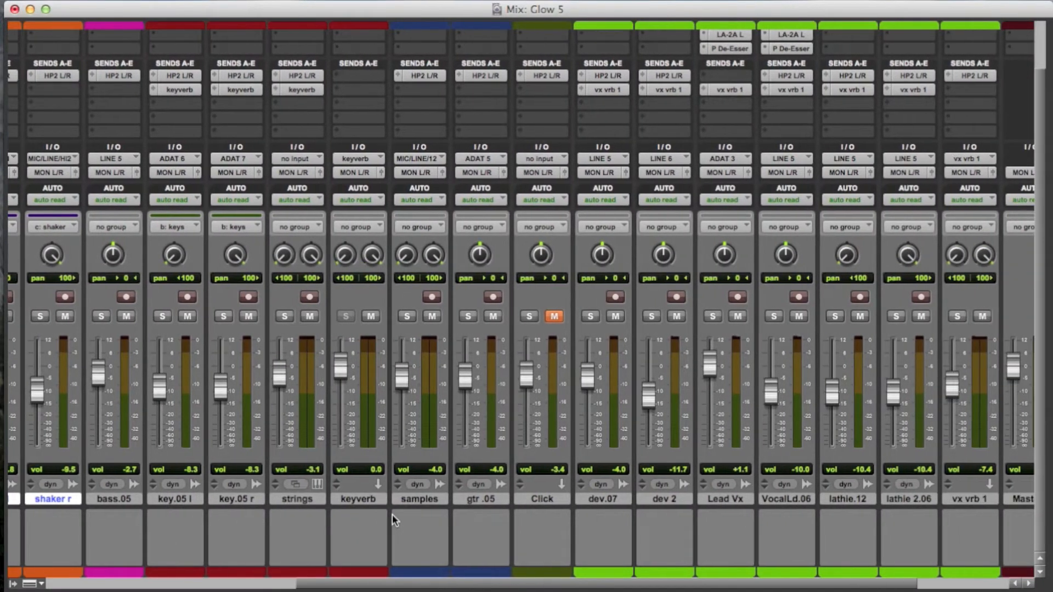
pyautogui.click(545, 500)
pyautogui.moveTo(545, 502); pyautogui.dragTo(925, 474)
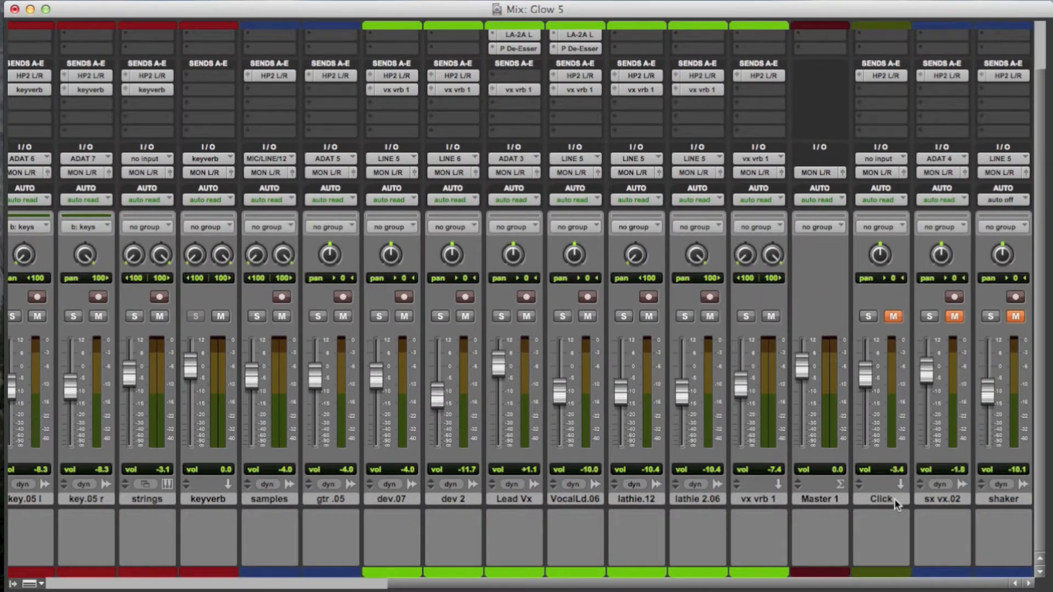
# - Set the output of the Click, sx vx.02 and shaker tracks to no output in one operation
pyautogui.click(1010, 499)
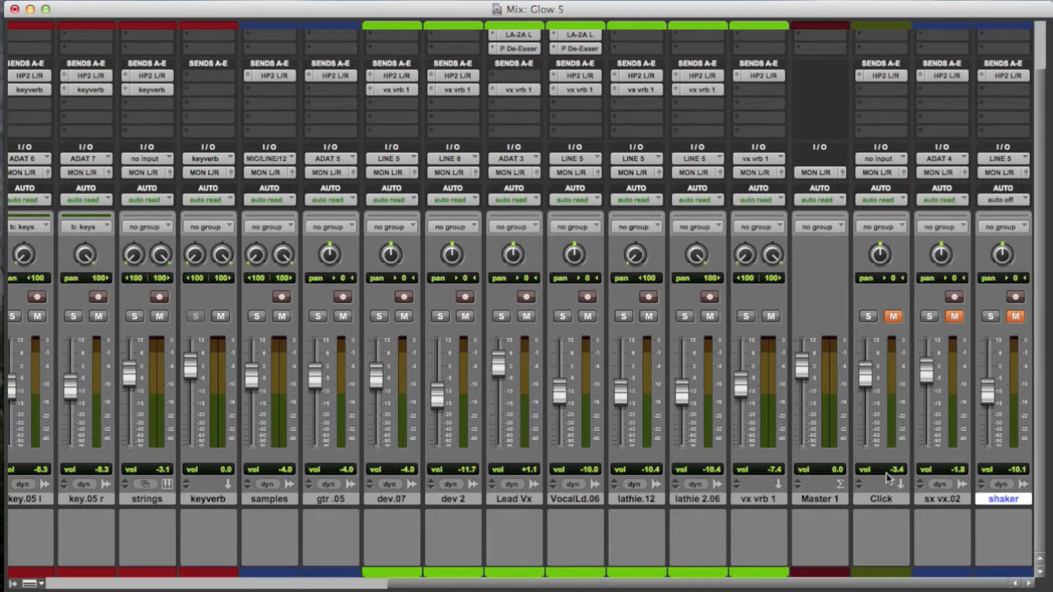
pyautogui.keyDown('shift'); pyautogui.click(888, 500); pyautogui.keyUp('shift')
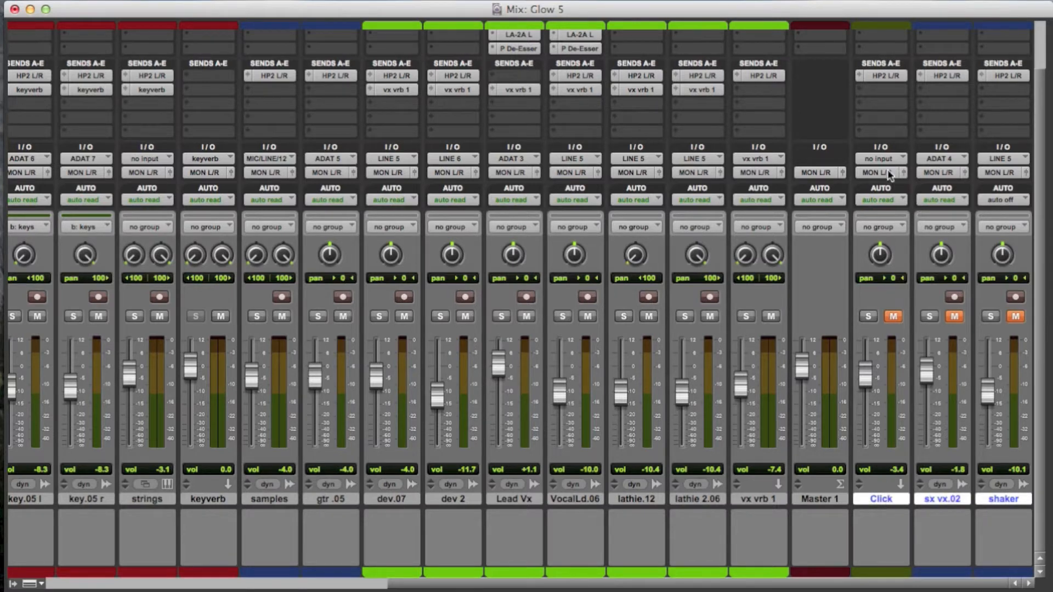
pyautogui.click(888, 173)
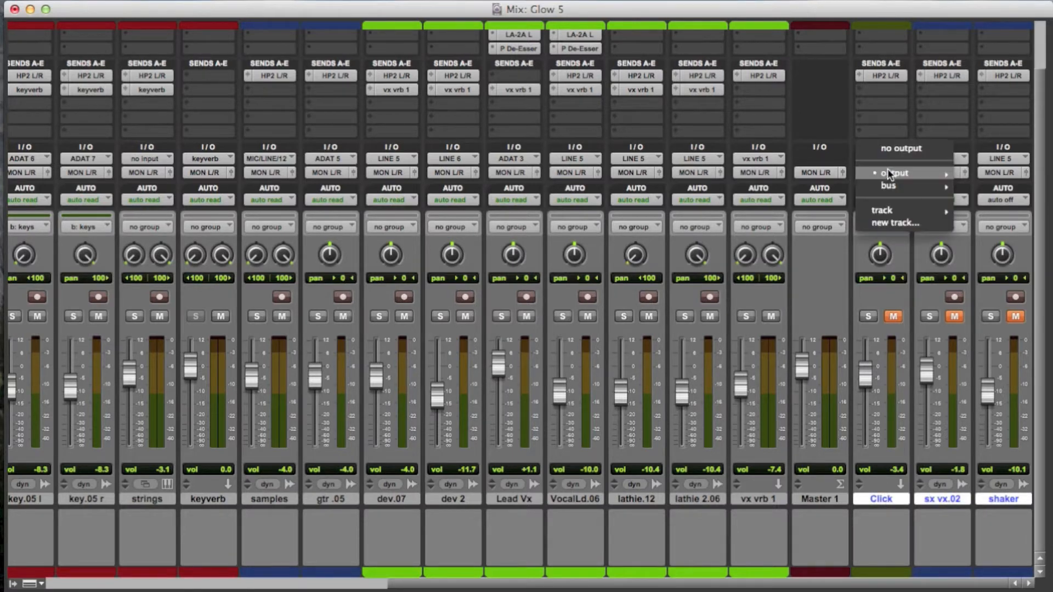
pyautogui.keyDown('alt'); pyautogui.keyDown('shift'); pyautogui.click(922, 149); pyautogui.keyUp('shift'); pyautogui.keyUp('alt')
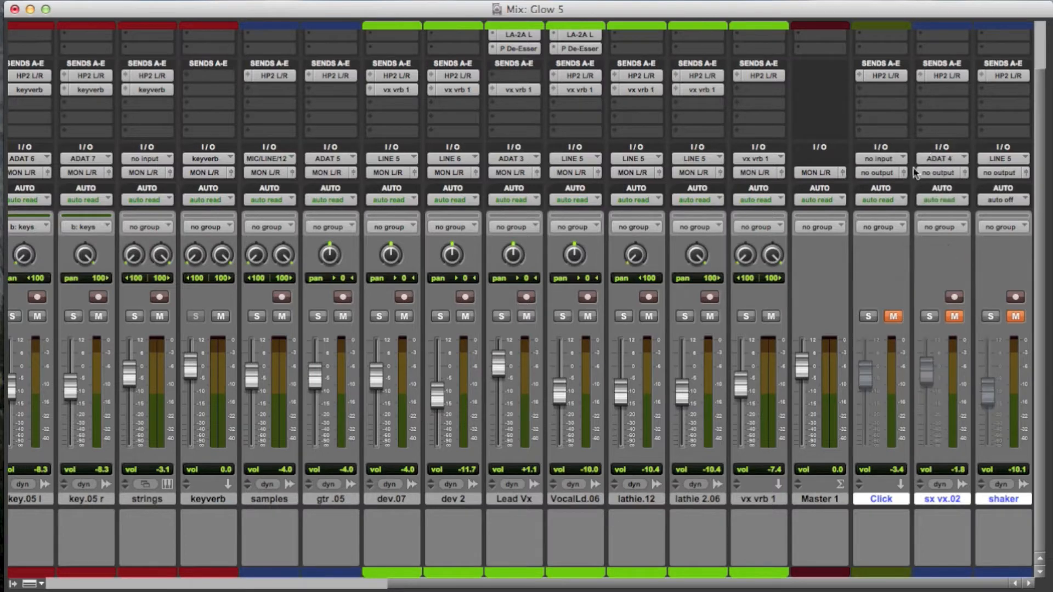
# - Unmute the Click, sx vx.02 and shaker tracks
pyautogui.click(894, 318)
pyautogui.click(954, 316)
pyautogui.click(1011, 316)
# - Bypass the Click insert, mute the HP2 L/R sends on Click, sx vx.02 and shaker, and deselect the tracks
pyautogui.scroll(3, 947, 440)
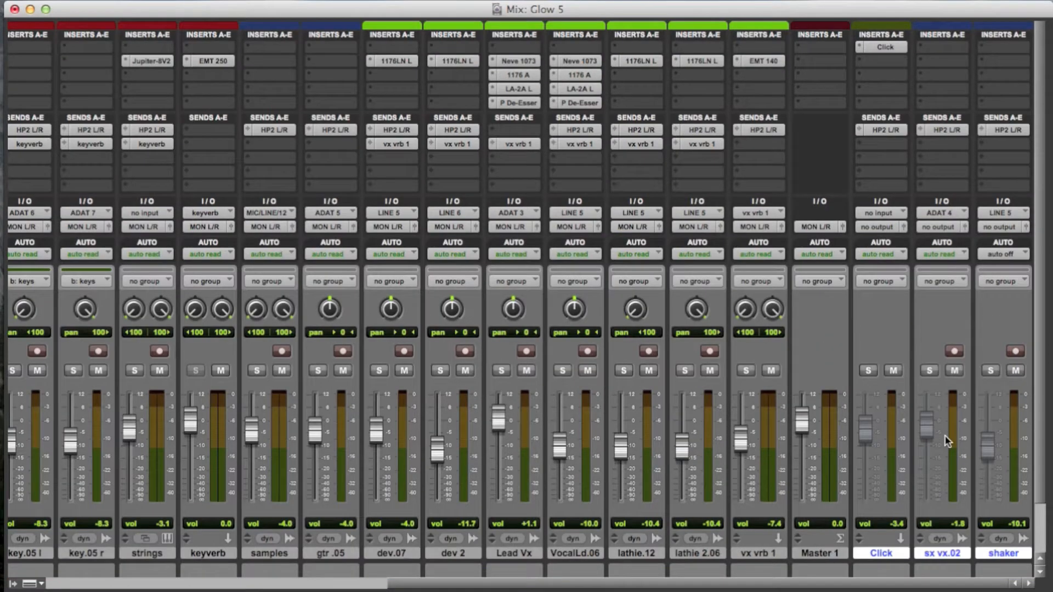
pyautogui.click(890, 47)
pyautogui.keyDown('super'); pyautogui.click(898, 130); pyautogui.keyUp('super')
pyautogui.click(947, 139)
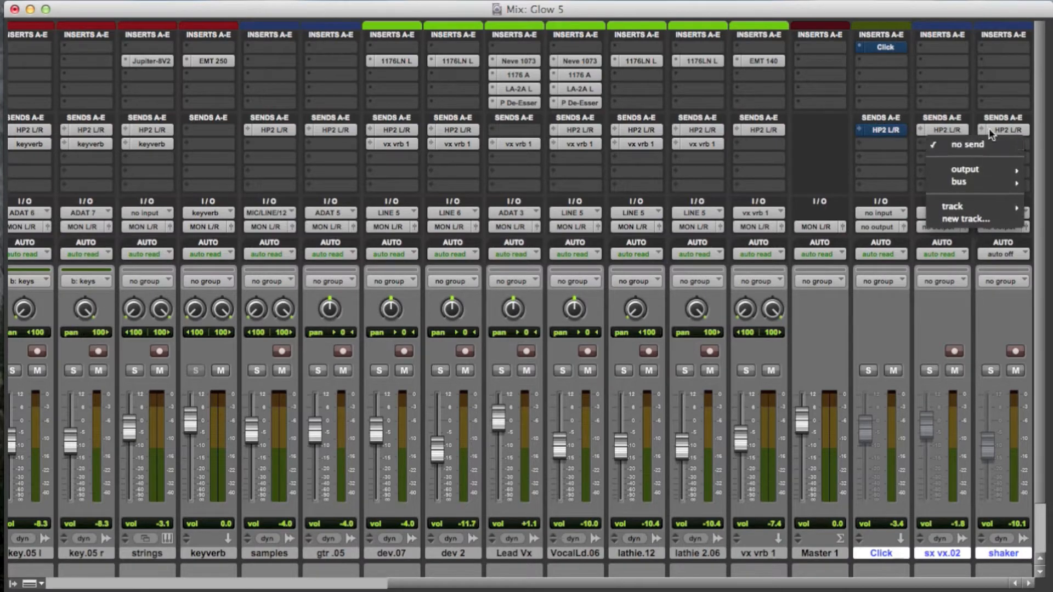
pyautogui.click(963, 129)
pyautogui.keyDown('super'); pyautogui.click(962, 129); pyautogui.keyUp('super')
pyautogui.keyDown('super'); pyautogui.click(996, 132); pyautogui.keyUp('super')
pyautogui.scroll(-1, 877, 133)
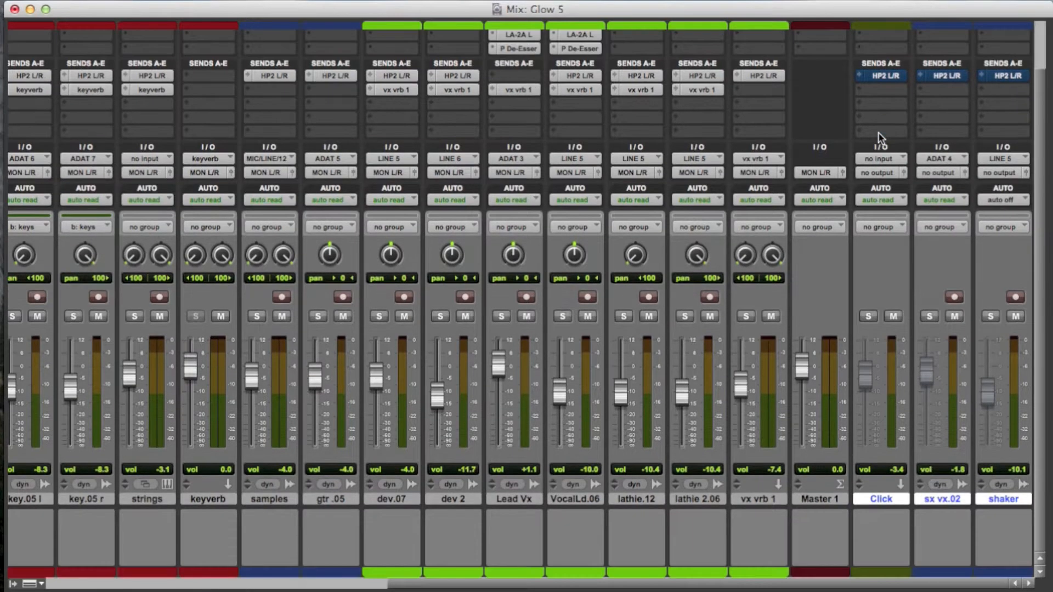
pyautogui.keyDown('alt'); pyautogui.click(898, 497); pyautogui.keyUp('alt')
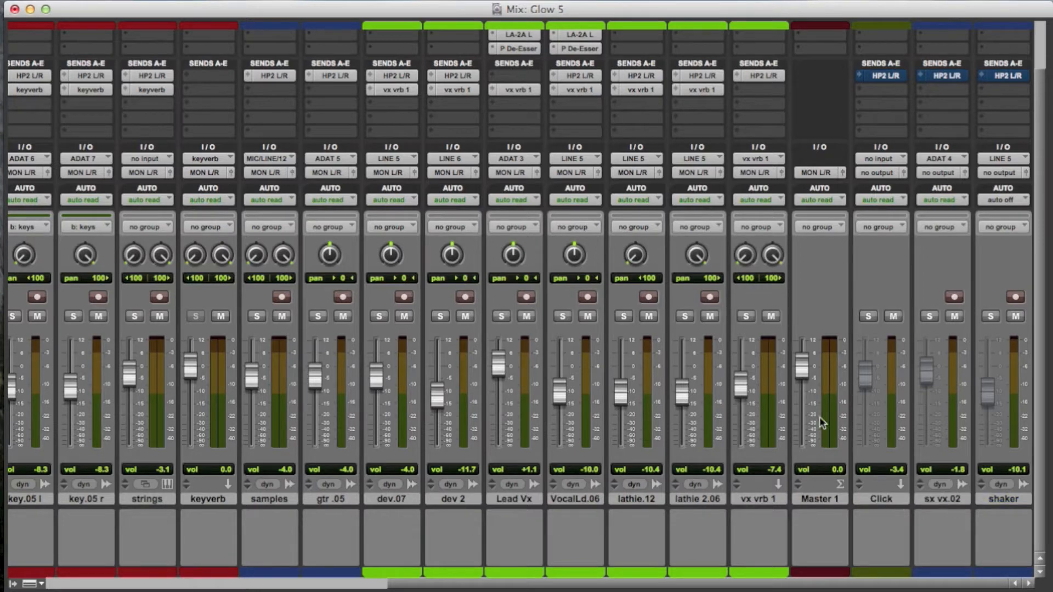
# - Color the samples track bright red
pyautogui.hscroll(-5, 650, 499)
pyautogui.click(640, 500)
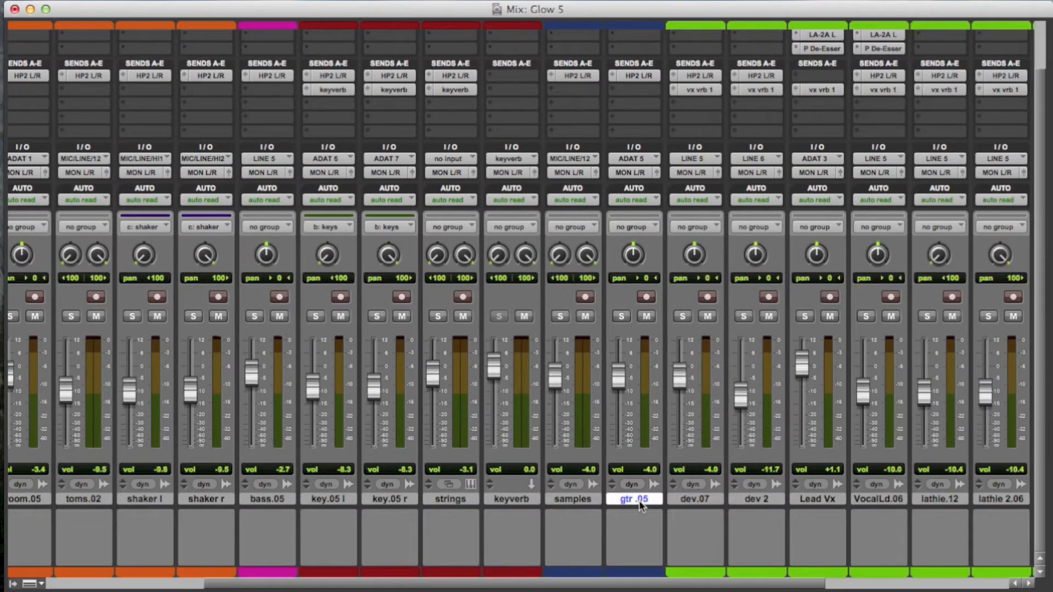
pyautogui.click(581, 498)
pyautogui.doubleClick(583, 574)
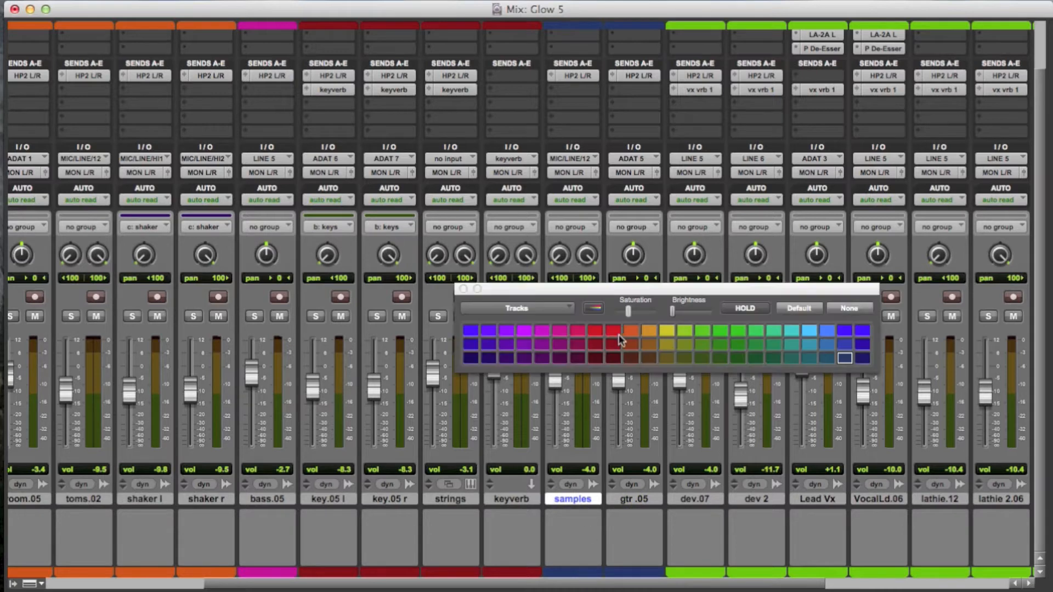
pyautogui.click(630, 331)
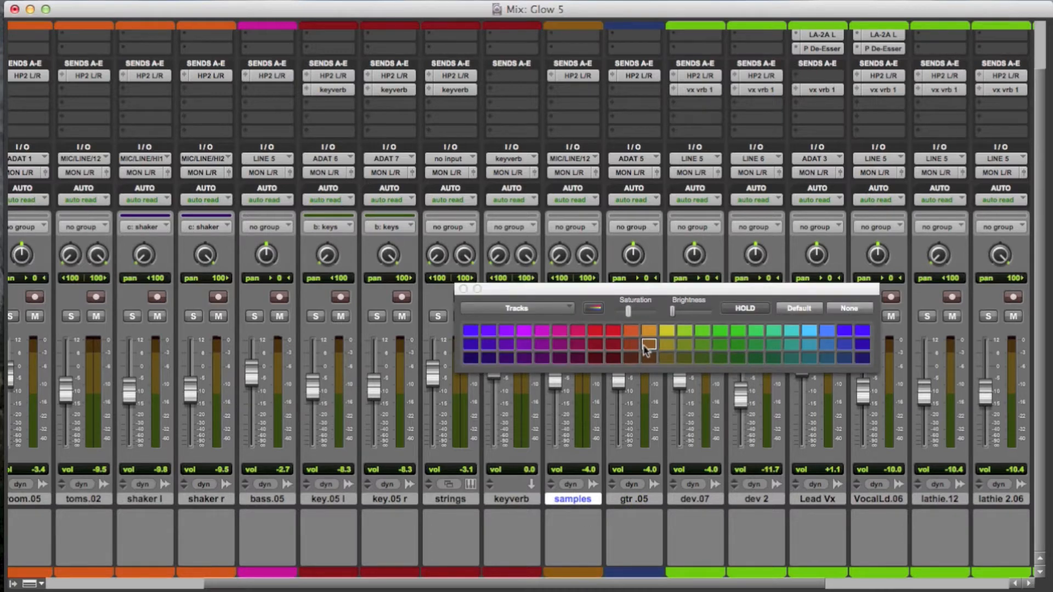
pyautogui.click(595, 343)
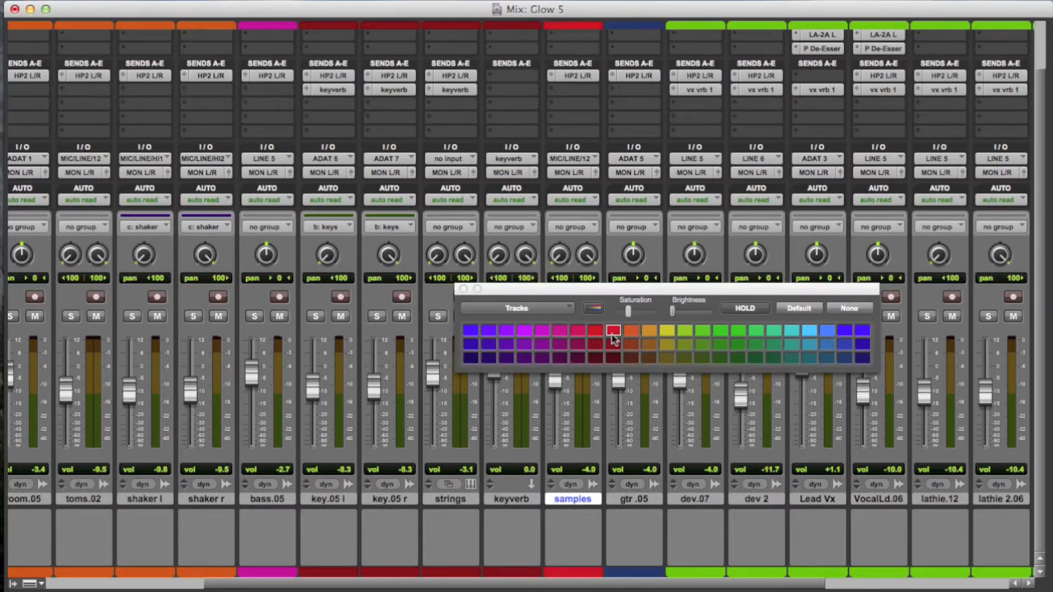
# - Color the gtr .05 track bright blue-violet and close the color palette
pyautogui.click(633, 500)
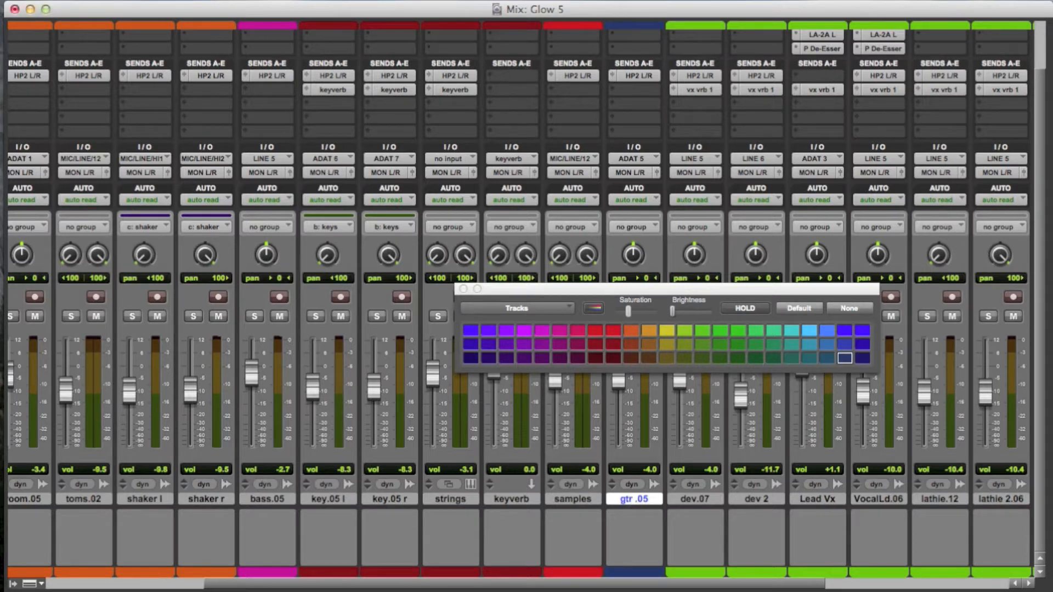
pyautogui.click(489, 344)
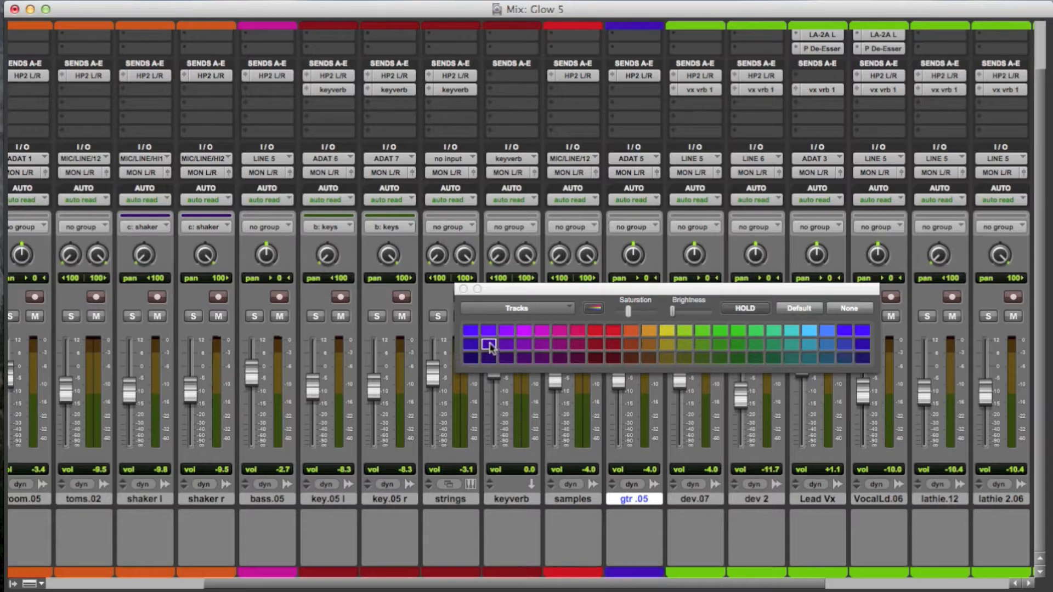
pyautogui.click(475, 333)
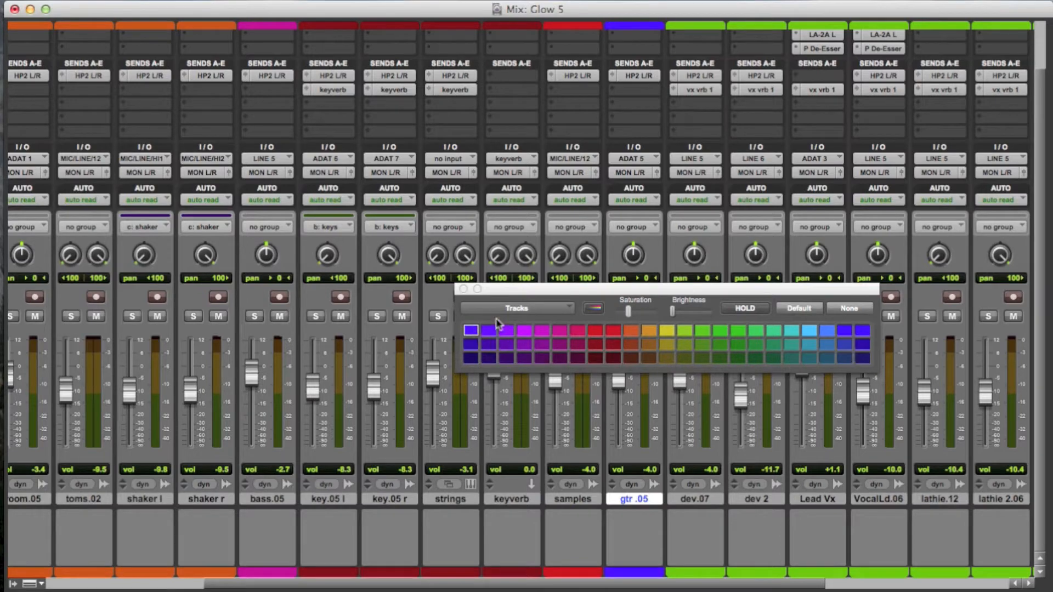
pyautogui.click(464, 289)
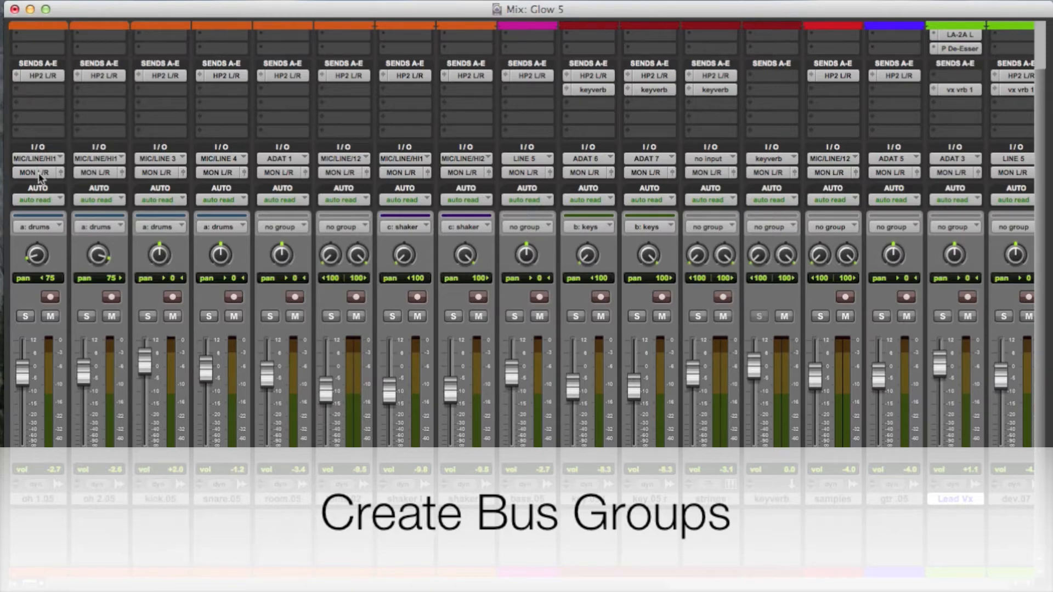
# - Route the output of oh 1.05 to a new stereo Aux Input track named DRUMS, created next to the current track
pyautogui.click(40, 173)
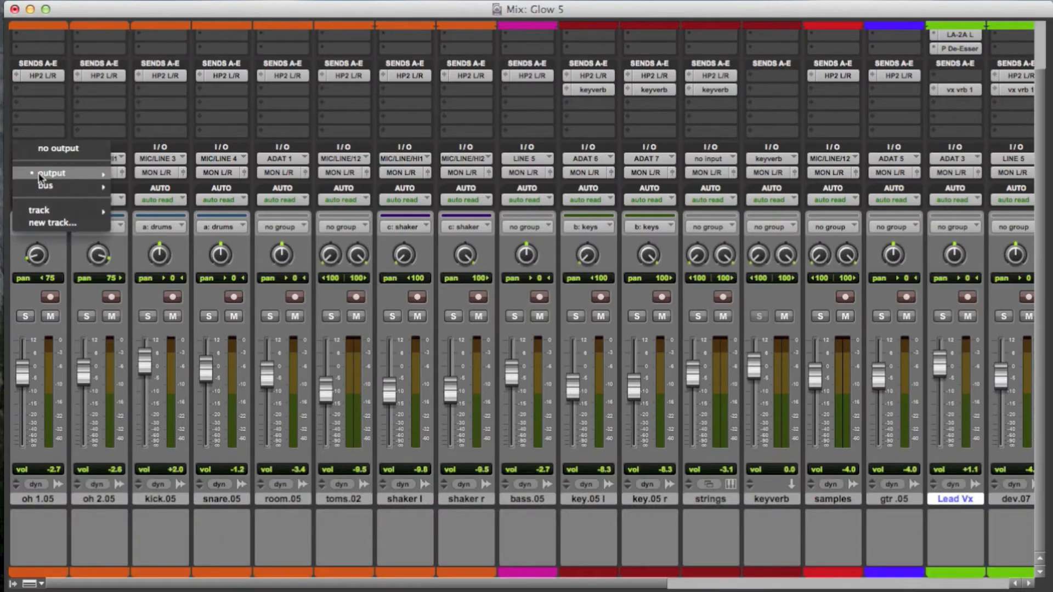
pyautogui.click(159, 3)
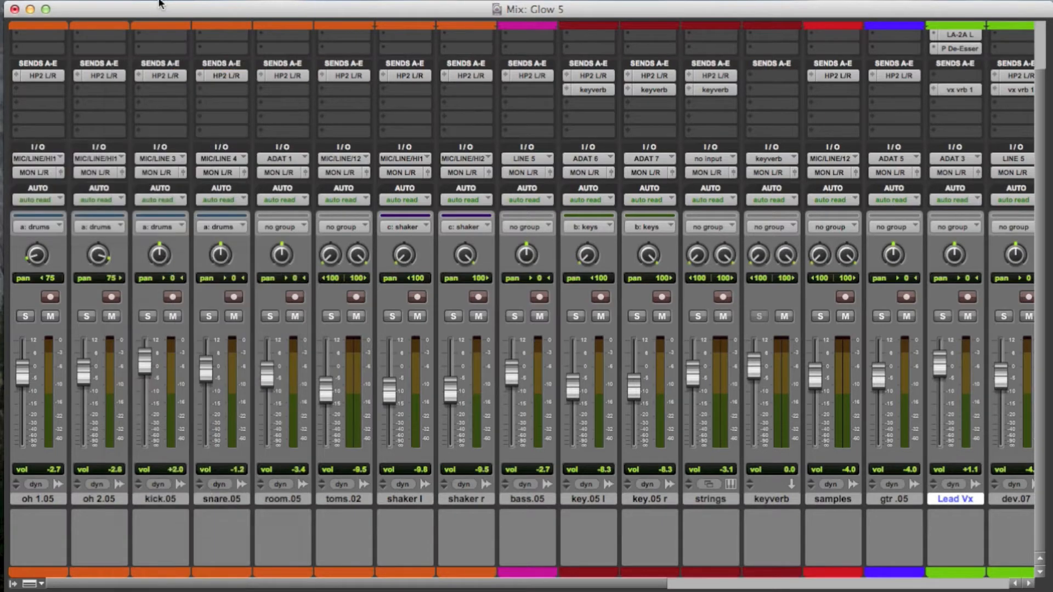
pyautogui.click(37, 173)
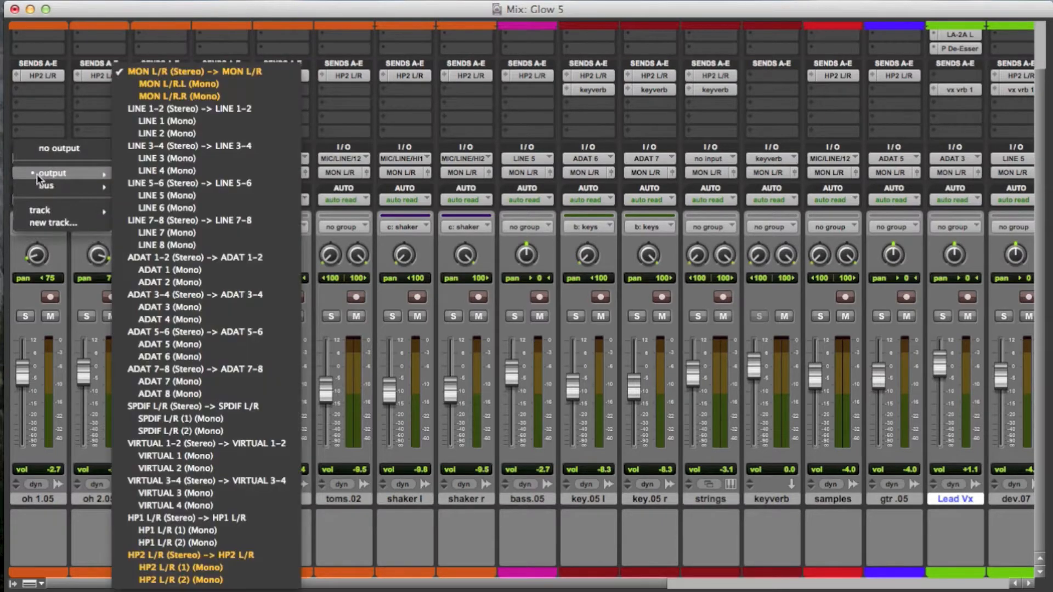
pyautogui.click(55, 223)
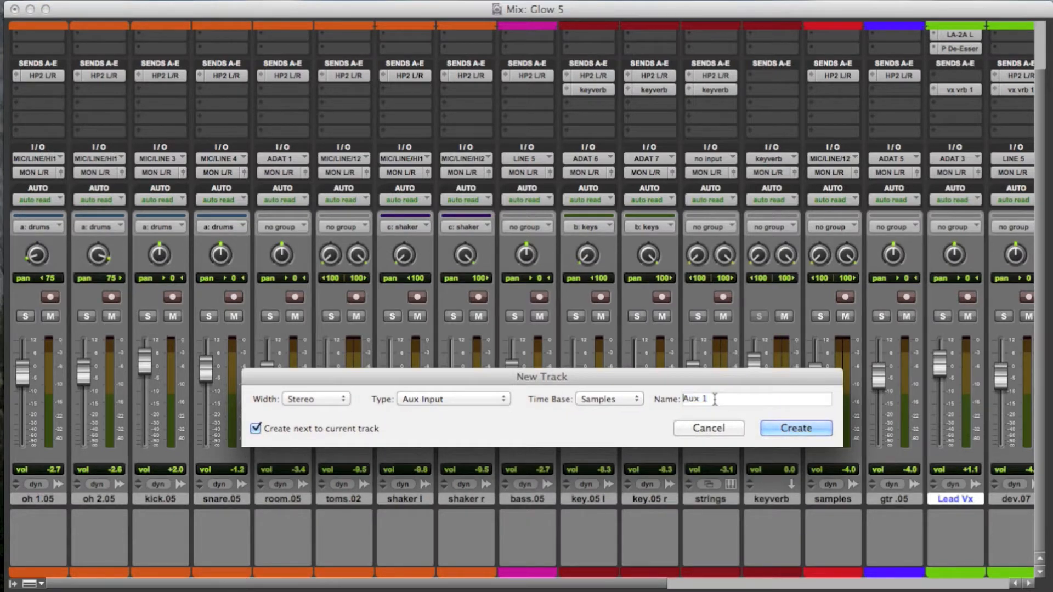
pyautogui.write('DRUMS')
pyautogui.click(793, 428)
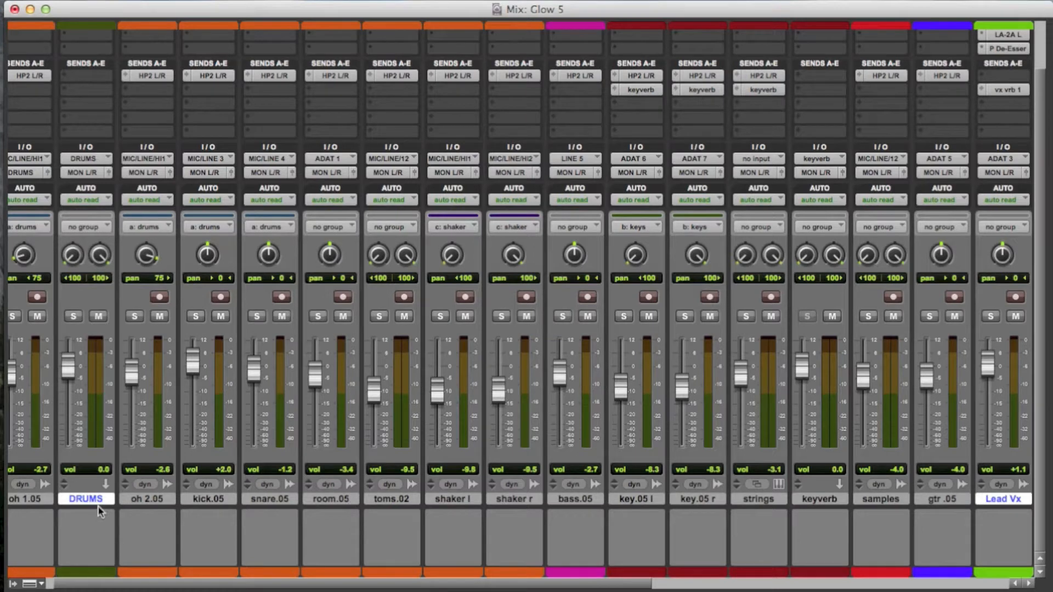
# - Move the DRUMS track to between shaker r and bass.05
pyautogui.hscroll(-1, 98, 505)
pyautogui.click(151, 501)
pyautogui.click(114, 499)
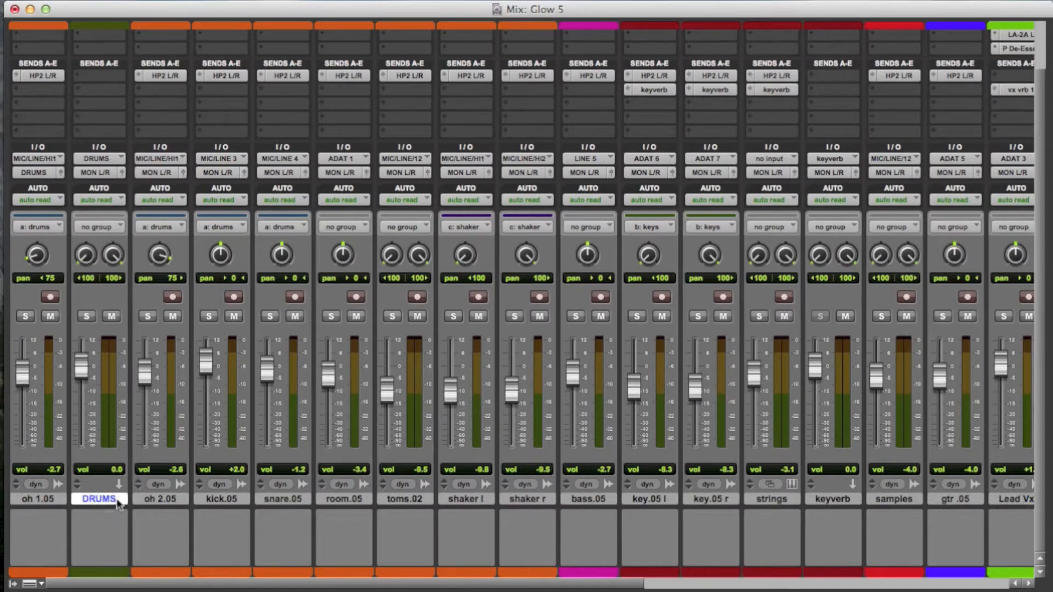
pyautogui.moveTo(105, 503); pyautogui.dragTo(570, 505)
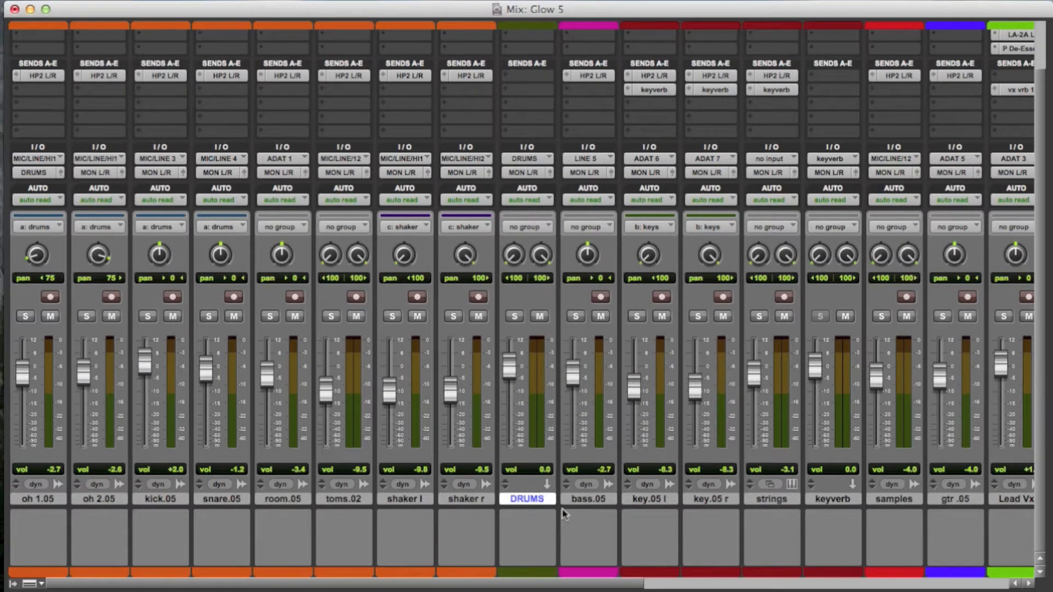
# - Set the output of all tracks from oh 2.05 through shaker r to the DRUMS stereo bus in one operation
pyautogui.click(104, 499)
pyautogui.keyDown('shift'); pyautogui.click(470, 500); pyautogui.keyUp('shift')
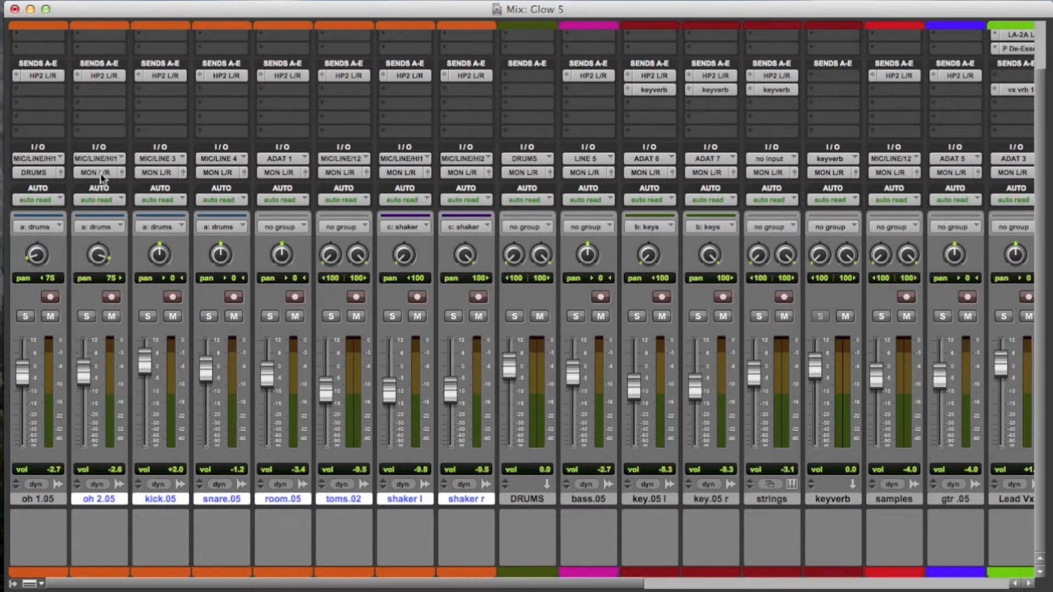
pyautogui.keyDown('alt'); pyautogui.keyDown('shift'); pyautogui.click(101, 173); pyautogui.keyUp('shift'); pyautogui.keyUp('alt')
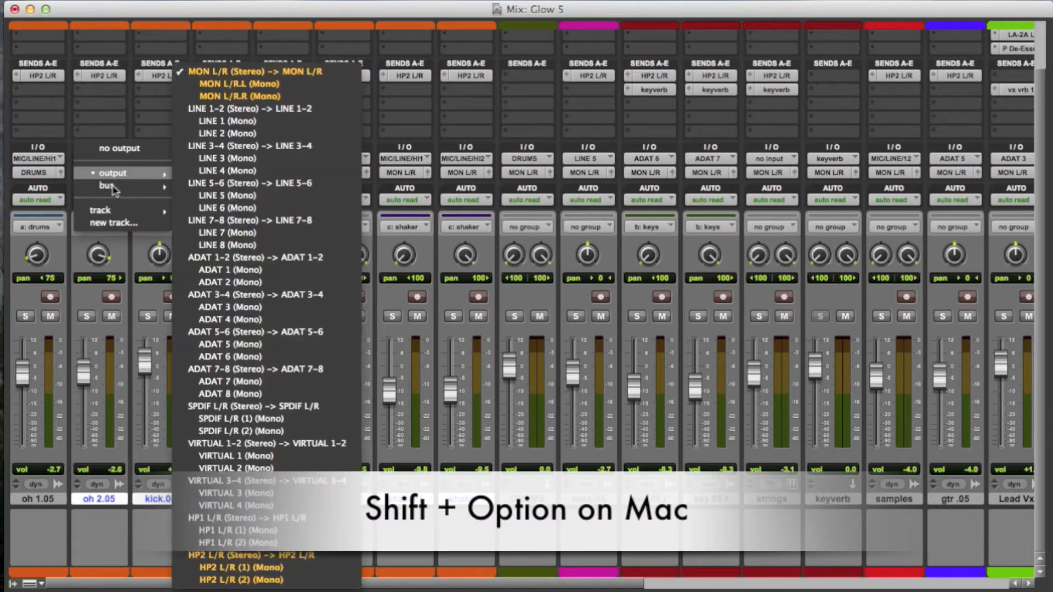
pyautogui.moveTo(126, 187)
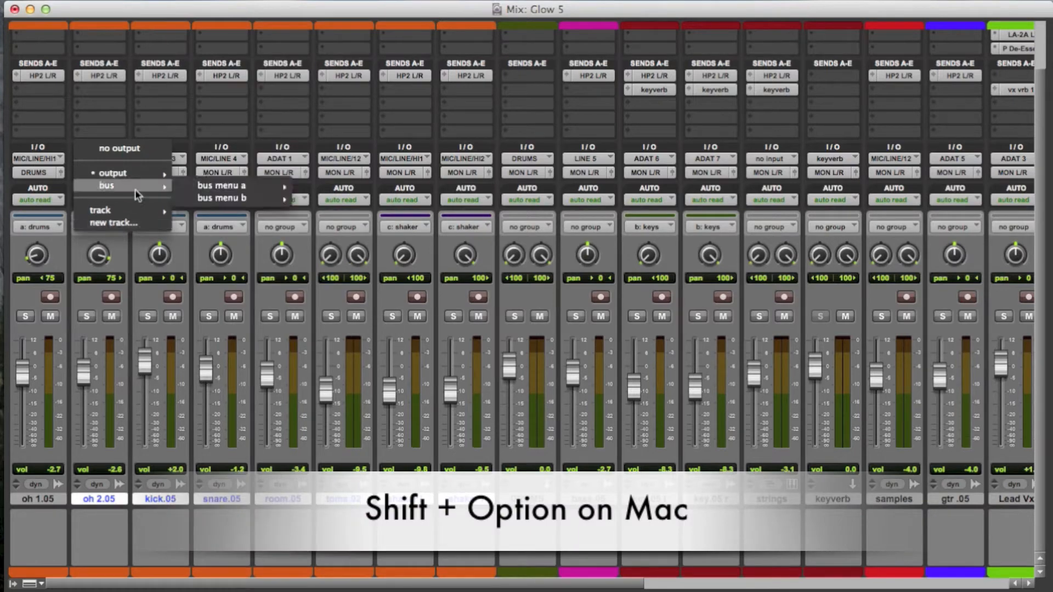
pyautogui.moveTo(236, 187)
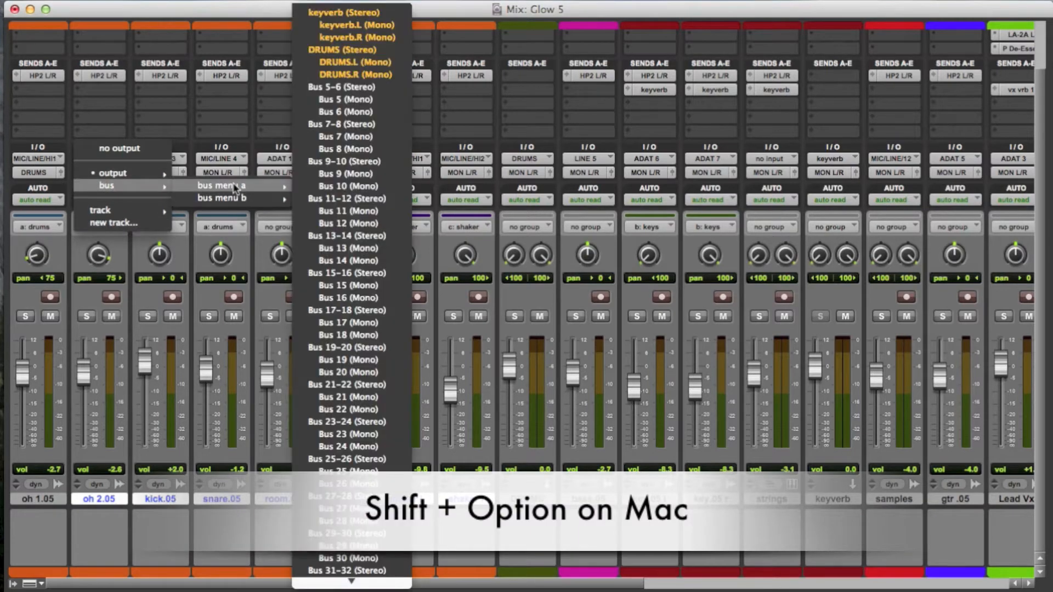
pyautogui.keyDown('alt'); pyautogui.keyDown('shift'); pyautogui.click(398, 48); pyautogui.keyUp('shift'); pyautogui.keyUp('alt')
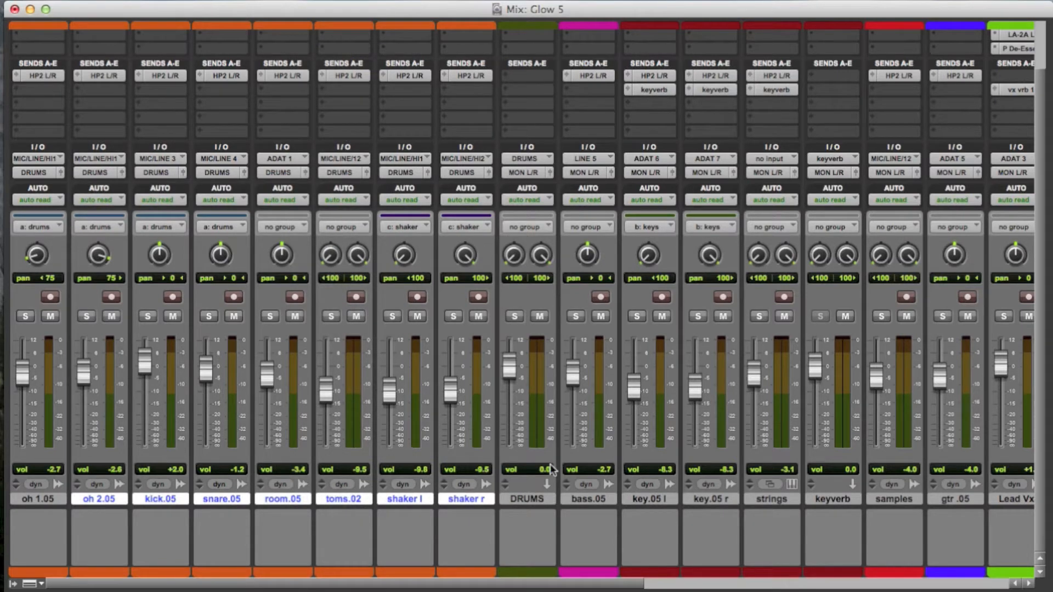
# - Route the output of the DRUMS track to a new stereo Aux Input track named PRE
pyautogui.click(544, 498)
pyautogui.hscroll(3, 525, 406)
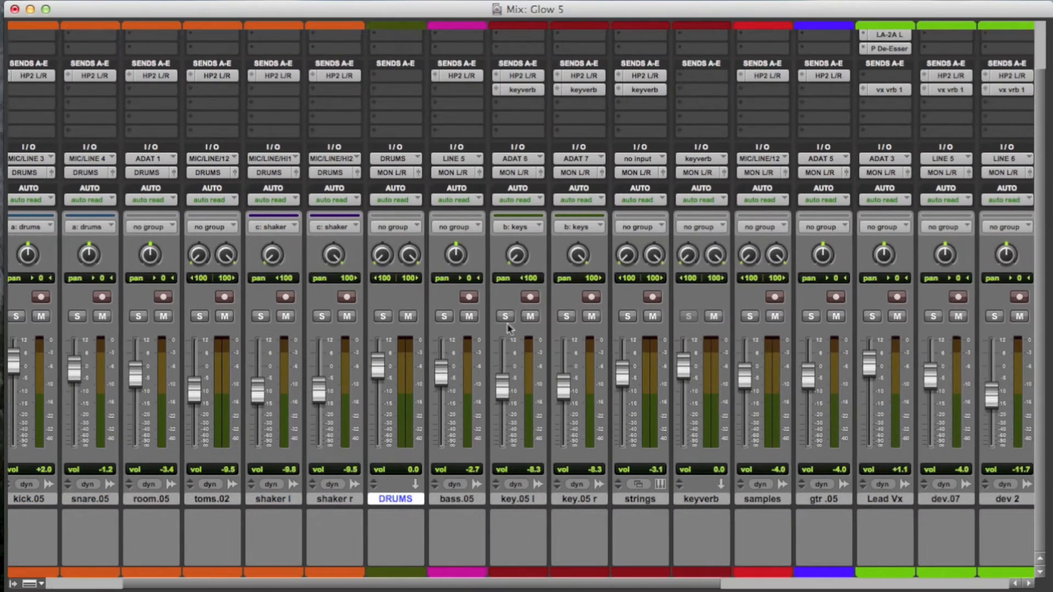
pyautogui.click(406, 173)
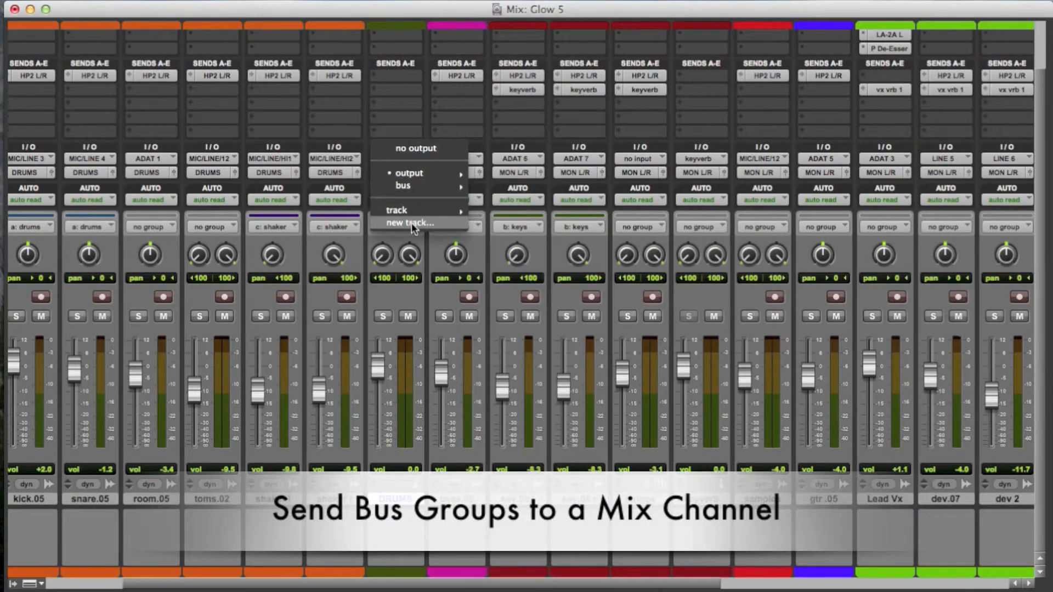
pyautogui.click(412, 222)
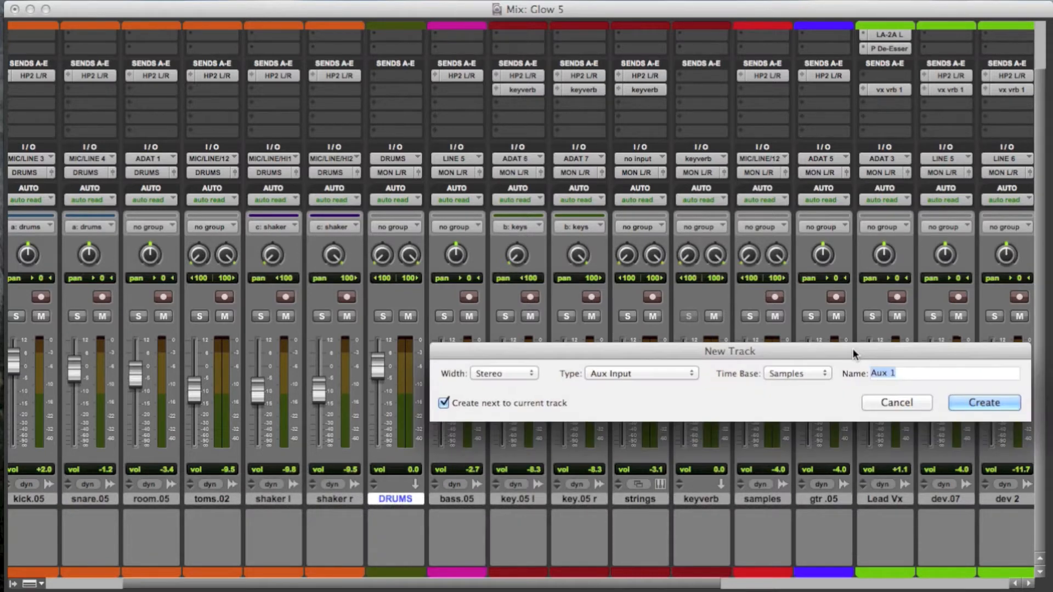
pyautogui.moveTo(852, 347); pyautogui.dragTo(794, 267)
pyautogui.click(844, 292)
pyautogui.tripleClick(844, 292)
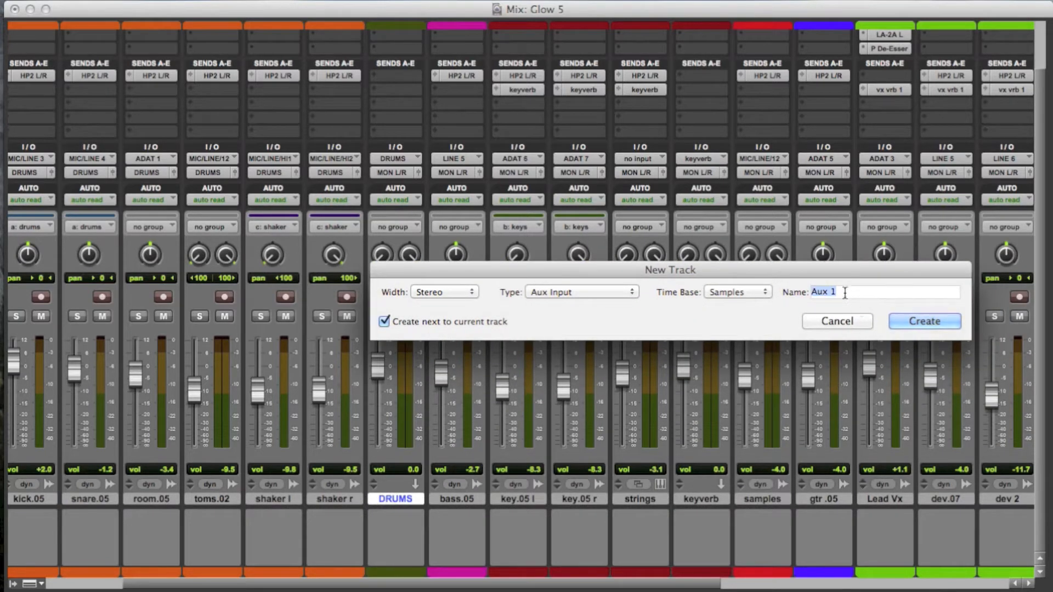
pyautogui.write('PRE')
pyautogui.click(910, 322)
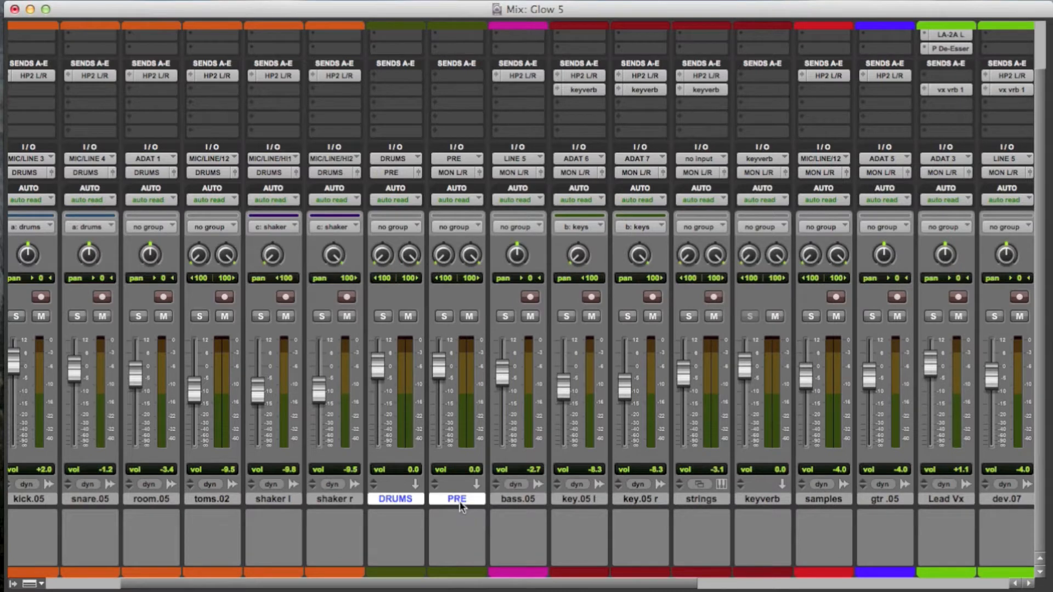
# - Deselect all tracks and move the PRE track to between vx vrb 1 and Master 1
pyautogui.keyDown('alt'); pyautogui.click(458, 499); pyautogui.keyUp('alt')
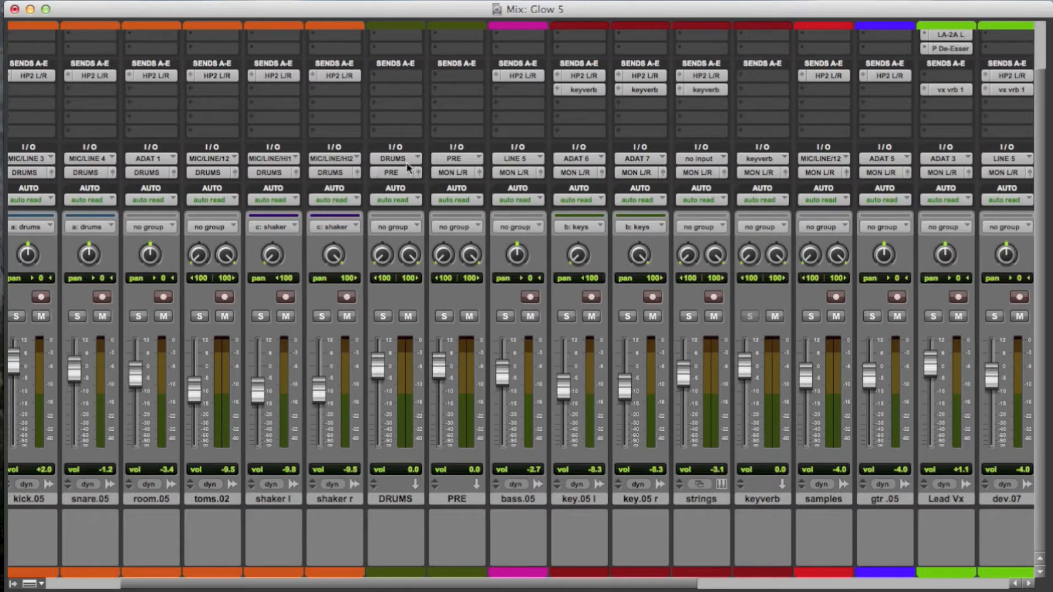
pyautogui.moveTo(457, 498); pyautogui.dragTo(842, 505)
pyautogui.scroll(3, 854, 543)
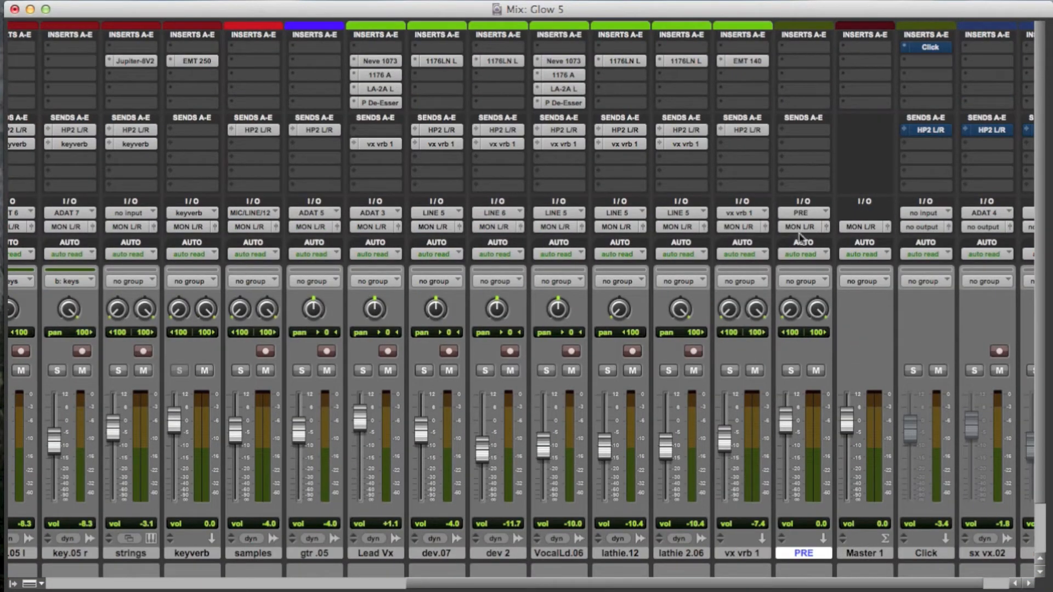
# - Route the output of bass.05 to a new stereo Aux Input track named BASS
pyautogui.hscroll(3, 844, 346)
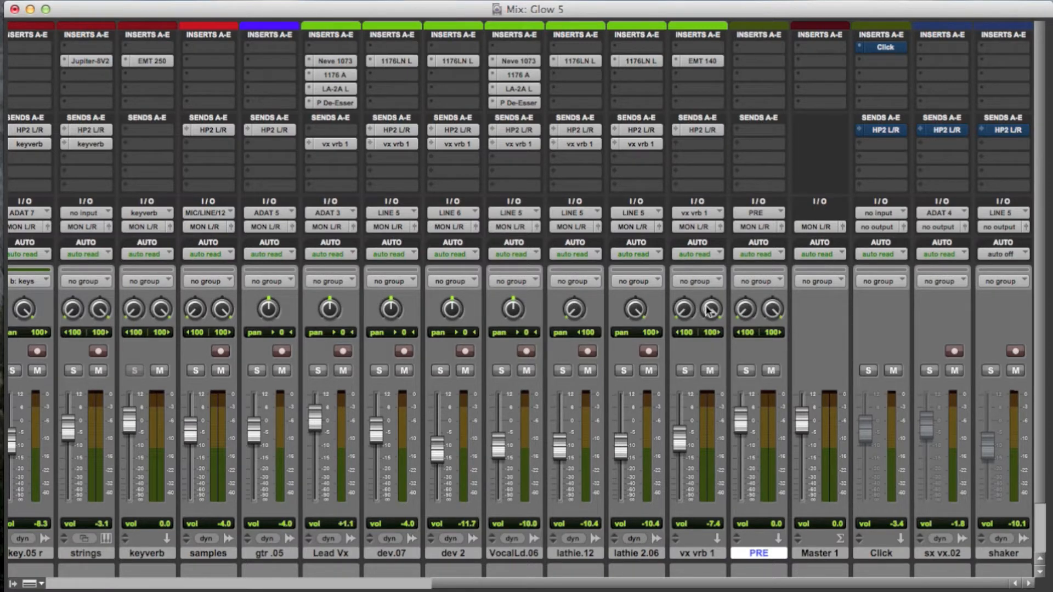
pyautogui.hscroll(-2, 612, 363)
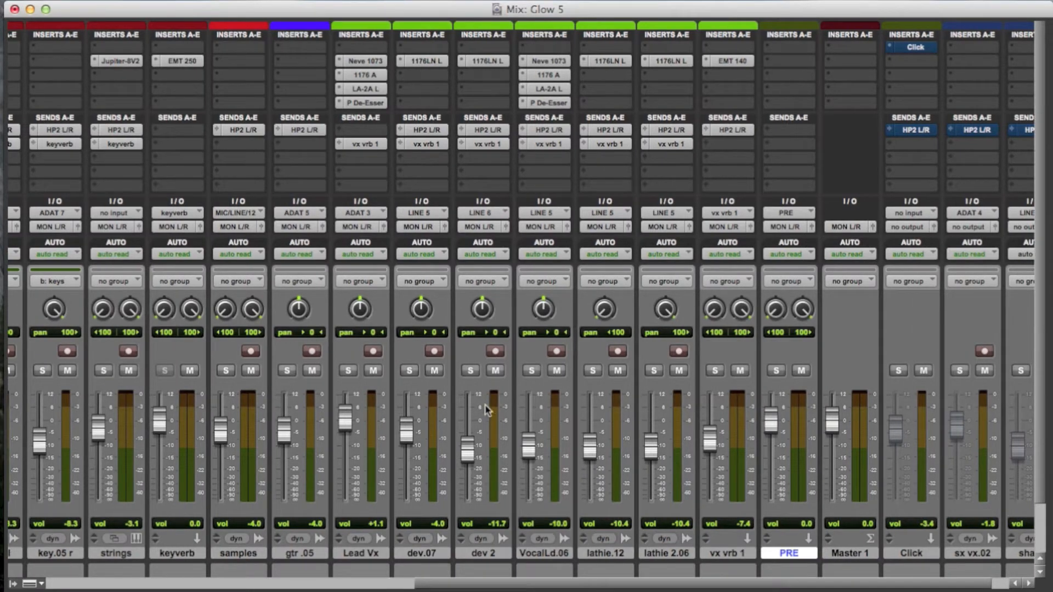
pyautogui.hscroll(-15, 472, 412)
pyautogui.scroll(-3, 472, 412)
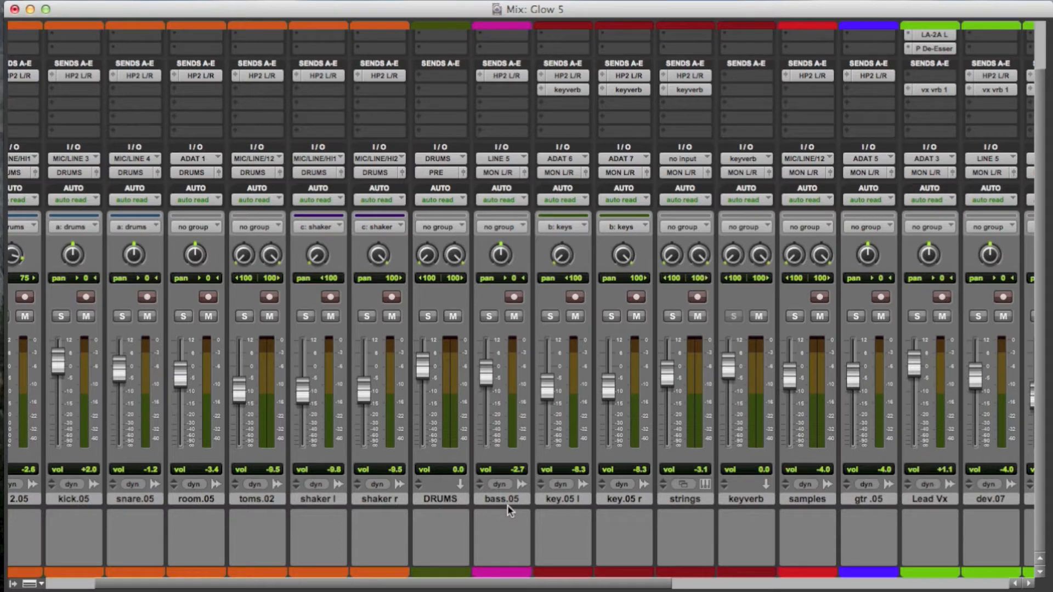
pyautogui.press('super+shift+n')
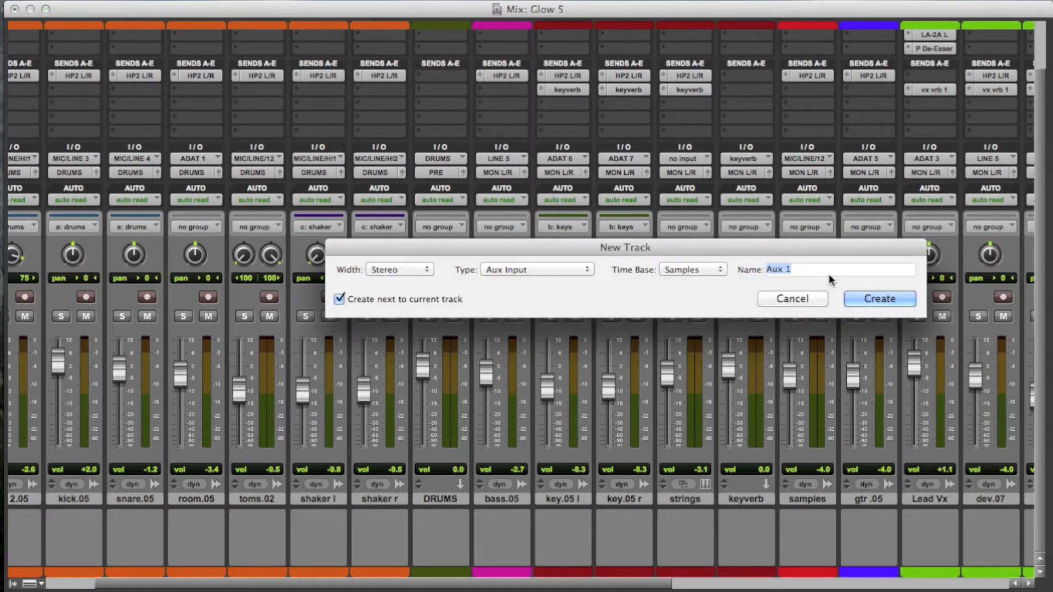
pyautogui.write('BASS')
pyautogui.click(887, 302)
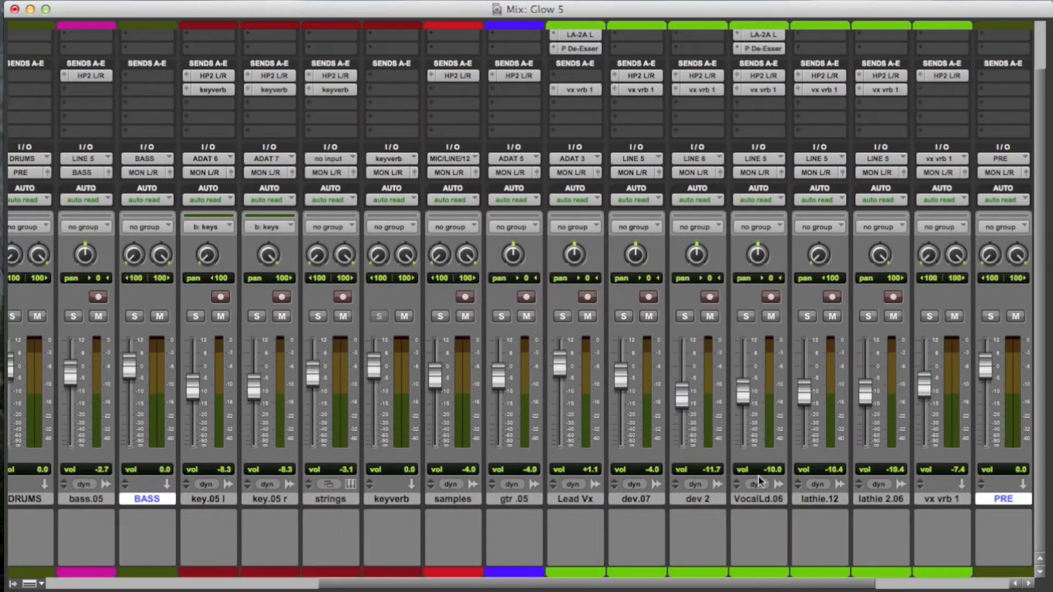
# - Move the BASS and DRUMS tracks to between vx vrb 1 and PRE, with DRUMS ahead of BASS
pyautogui.click(163, 499)
pyautogui.moveTo(163, 500); pyautogui.dragTo(827, 521)
pyautogui.hscroll(-8, 774, 523)
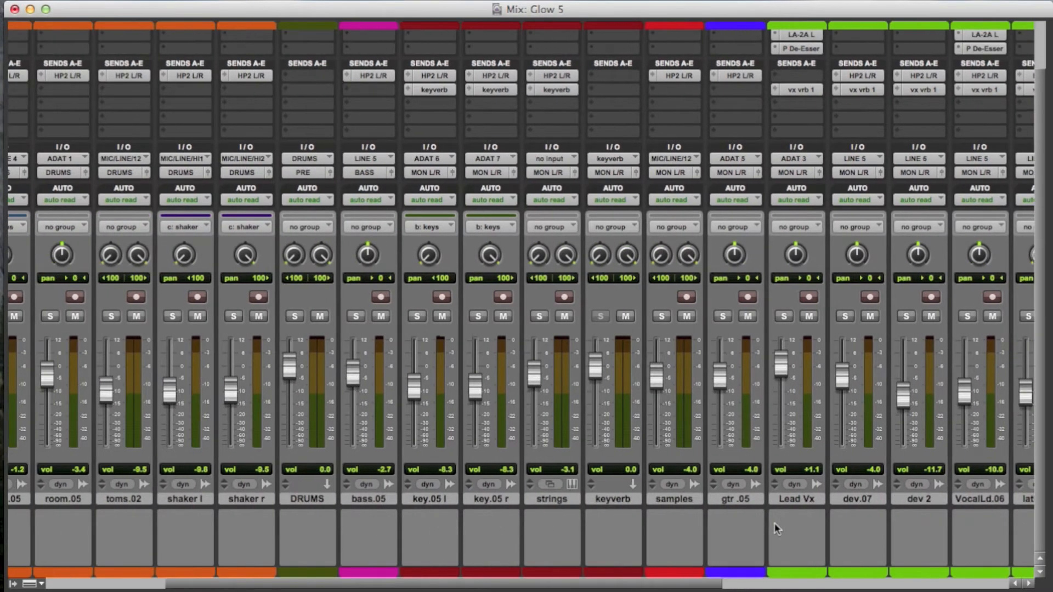
pyautogui.moveTo(307, 499); pyautogui.dragTo(771, 504)
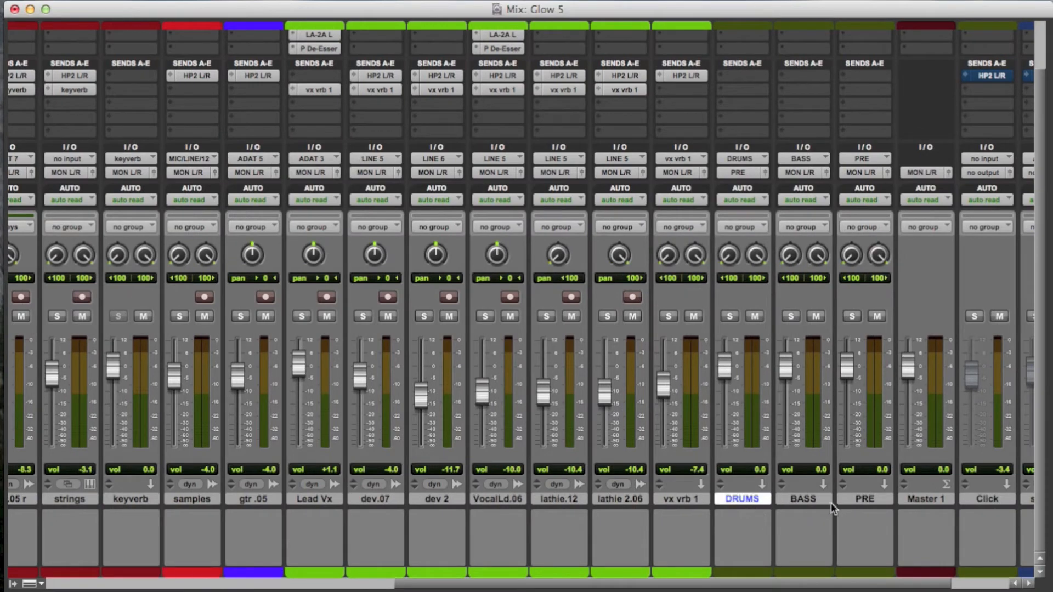
pyautogui.hscroll(-10, 641, 515)
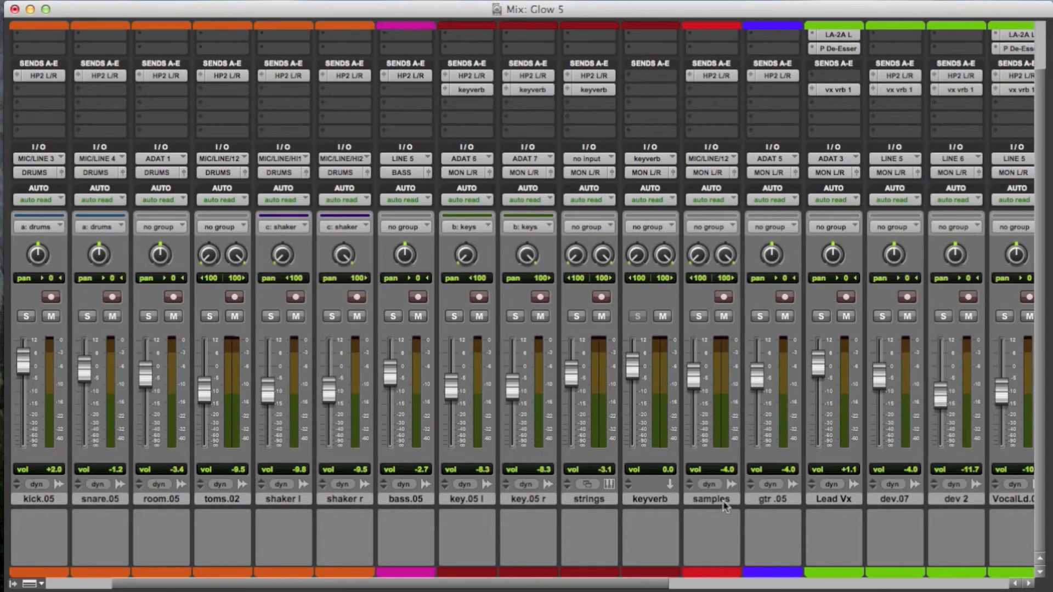
# - Route the outputs of the key.05 l through samples tracks to a new stereo Aux Input track named KEYS
pyautogui.hscroll(2, 725, 506)
pyautogui.click(396, 500)
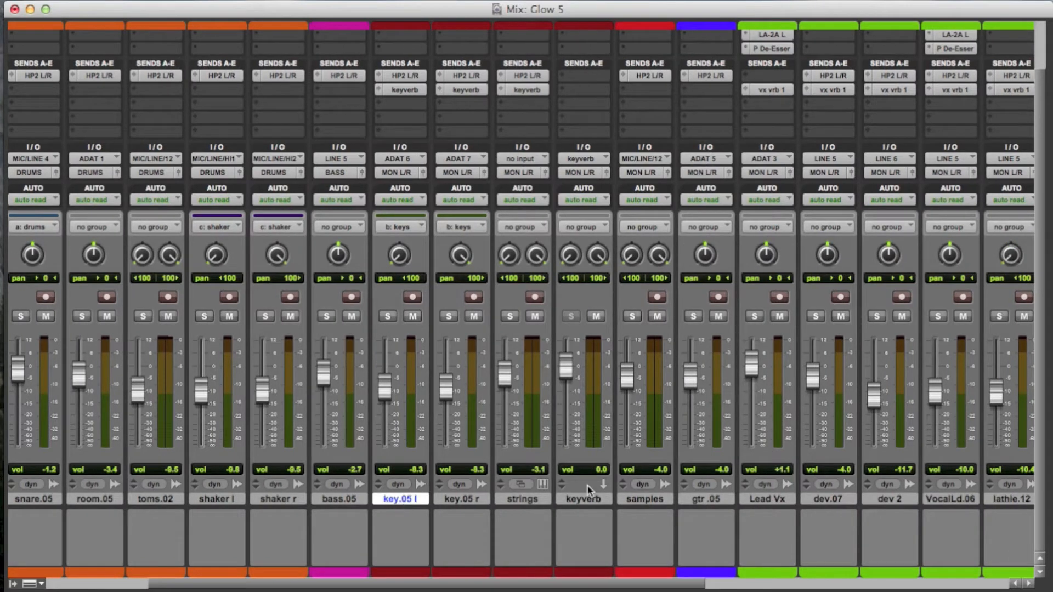
pyautogui.keyDown('shift'); pyautogui.click(653, 499); pyautogui.keyUp('shift')
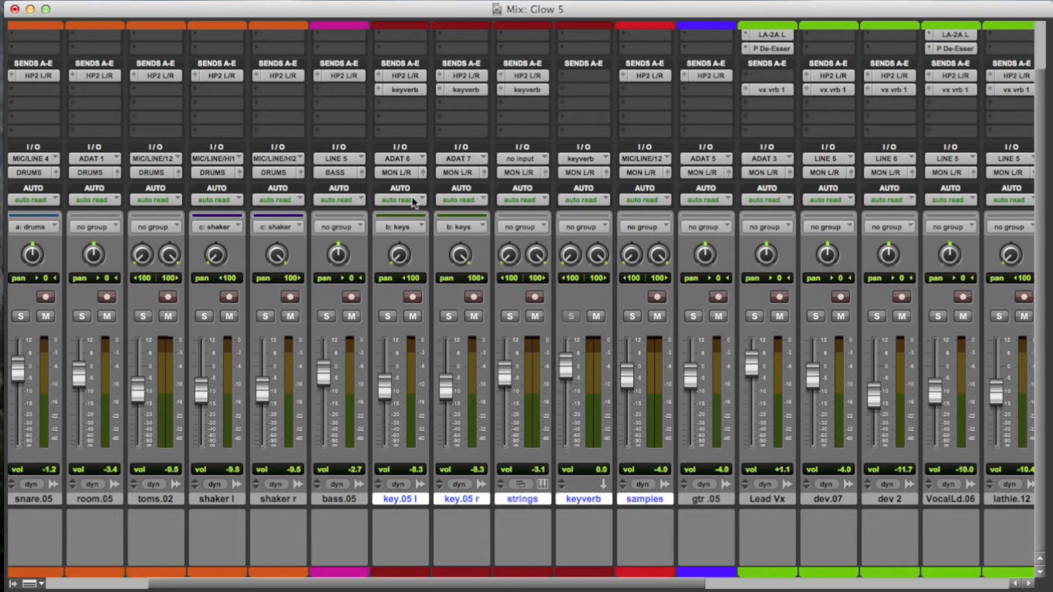
pyautogui.click(403, 173)
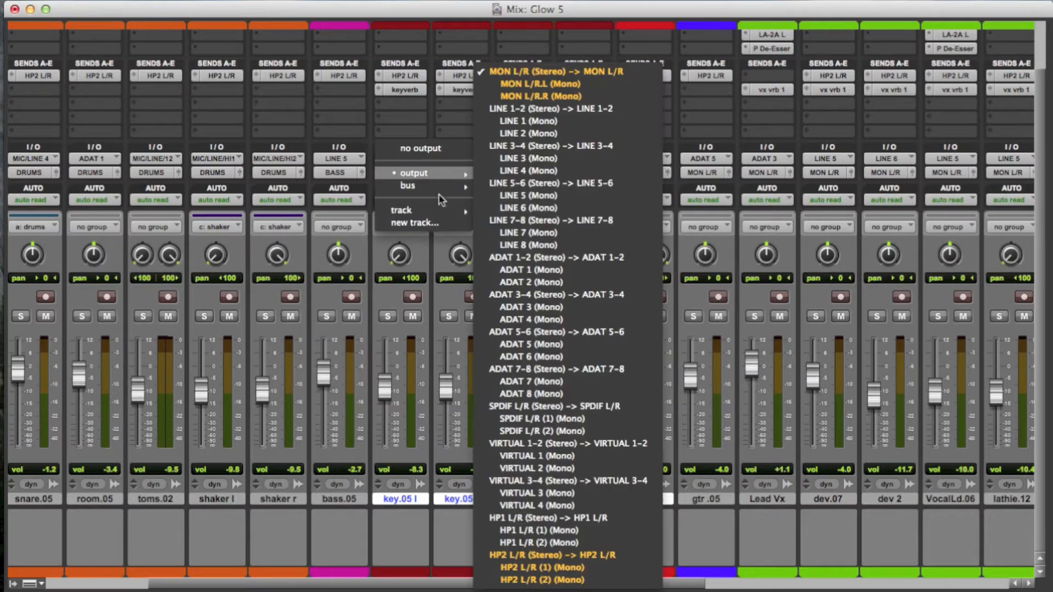
pyautogui.click(432, 223)
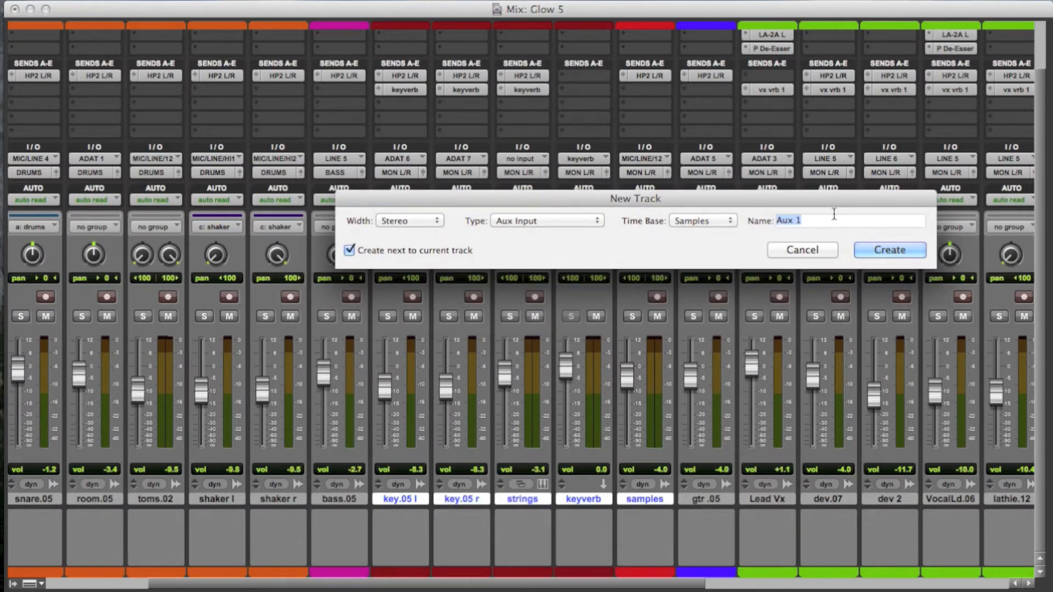
pyautogui.write('KEYS')
pyautogui.click(869, 252)
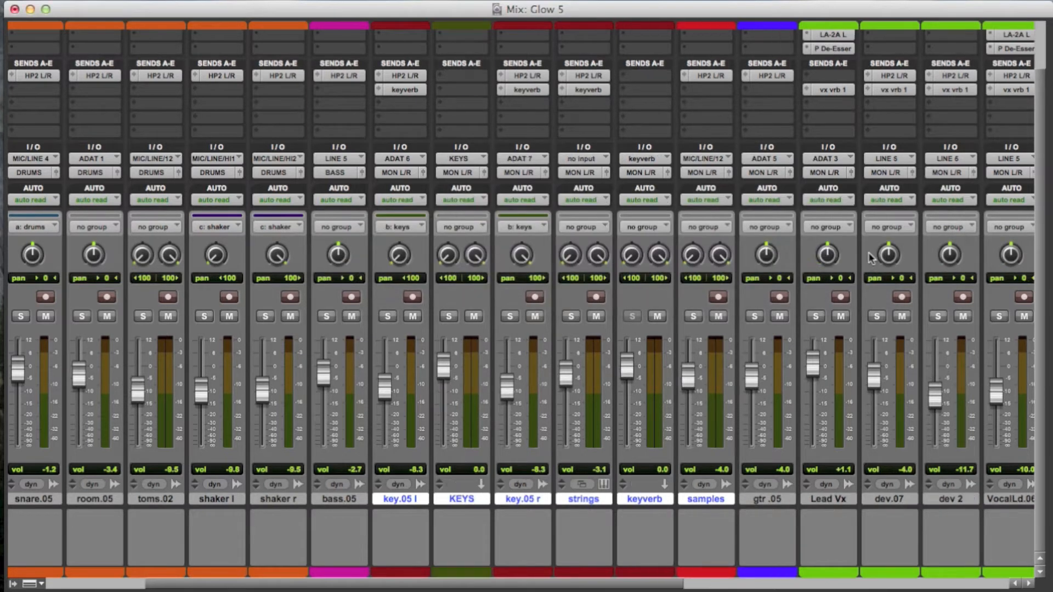
# - Move the KEYS track to between vx vrb 1 and DRUMS
pyautogui.click(477, 501)
pyautogui.moveTo(476, 500); pyautogui.dragTo(850, 505)
pyautogui.hscroll(-10, 851, 505)
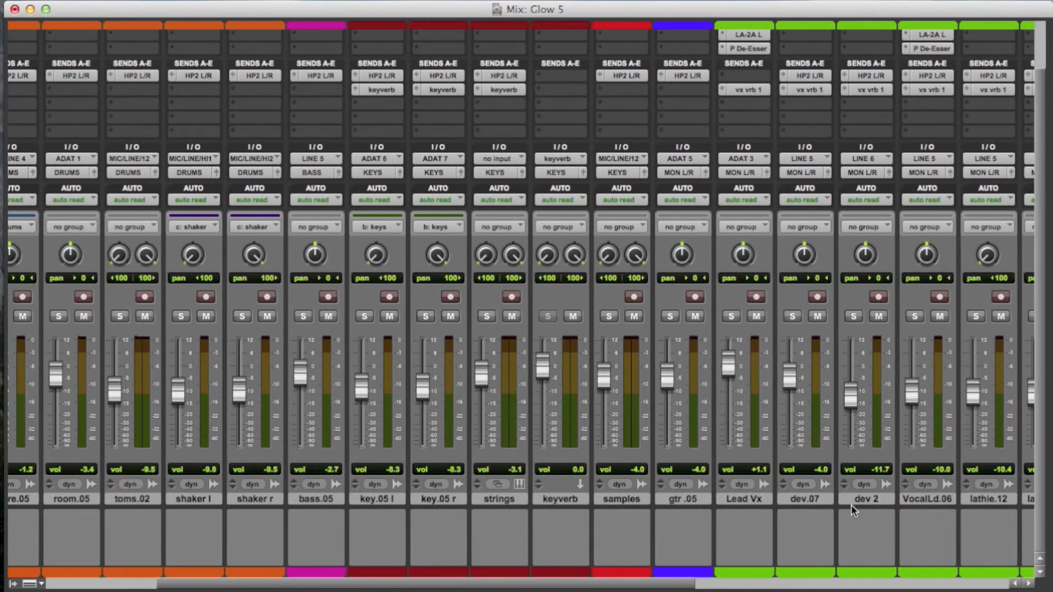
pyautogui.hscroll(5, 646, 531)
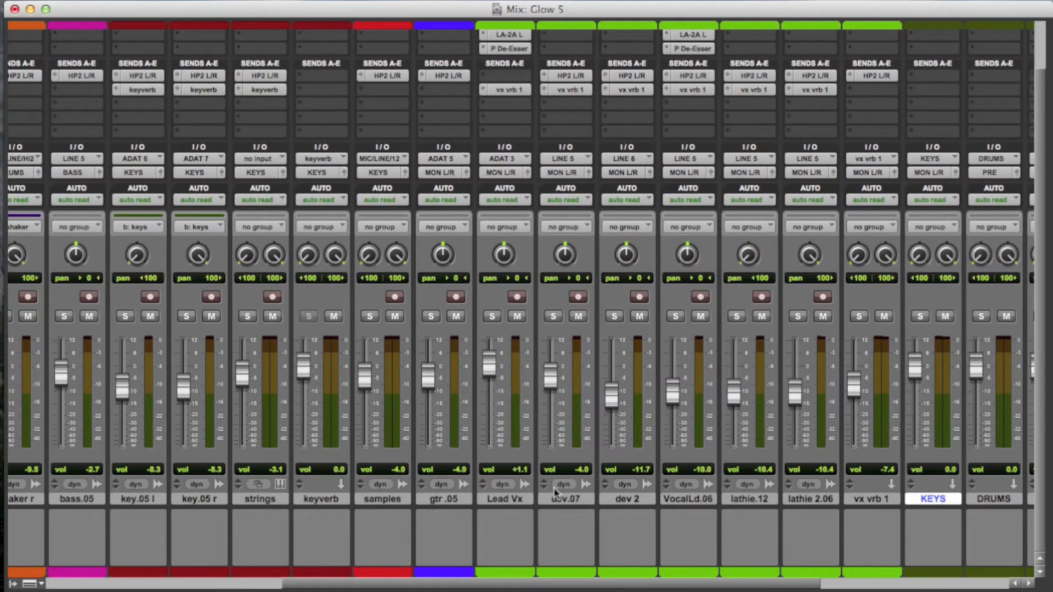
# - Route the output of gtr .05 to a new stereo Aux Input track named GTR and place it between vx vrb 1 and KEYS
pyautogui.click(443, 167)
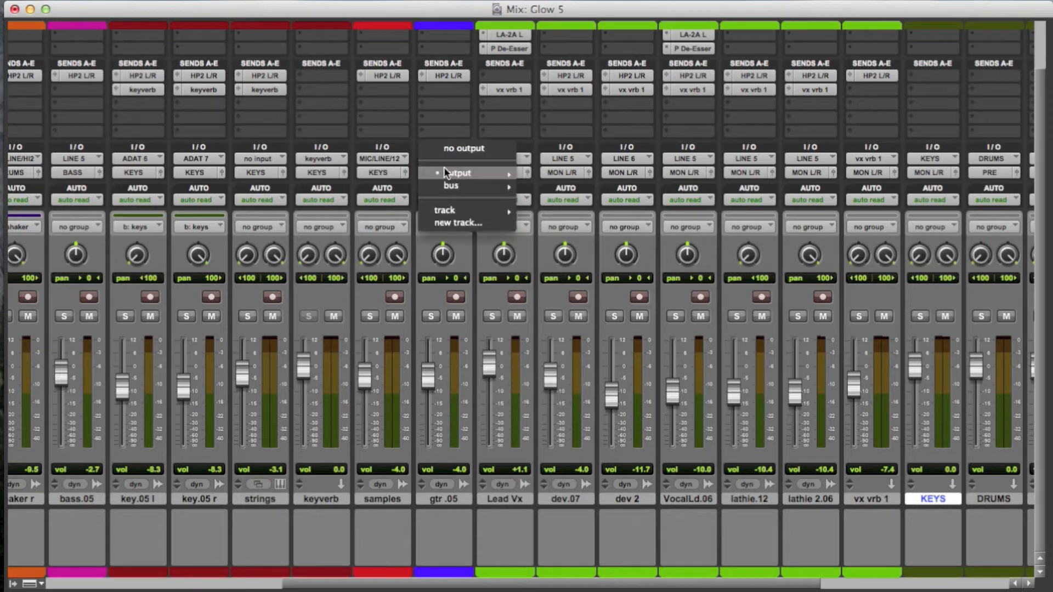
pyautogui.click(455, 220)
pyautogui.click(858, 381)
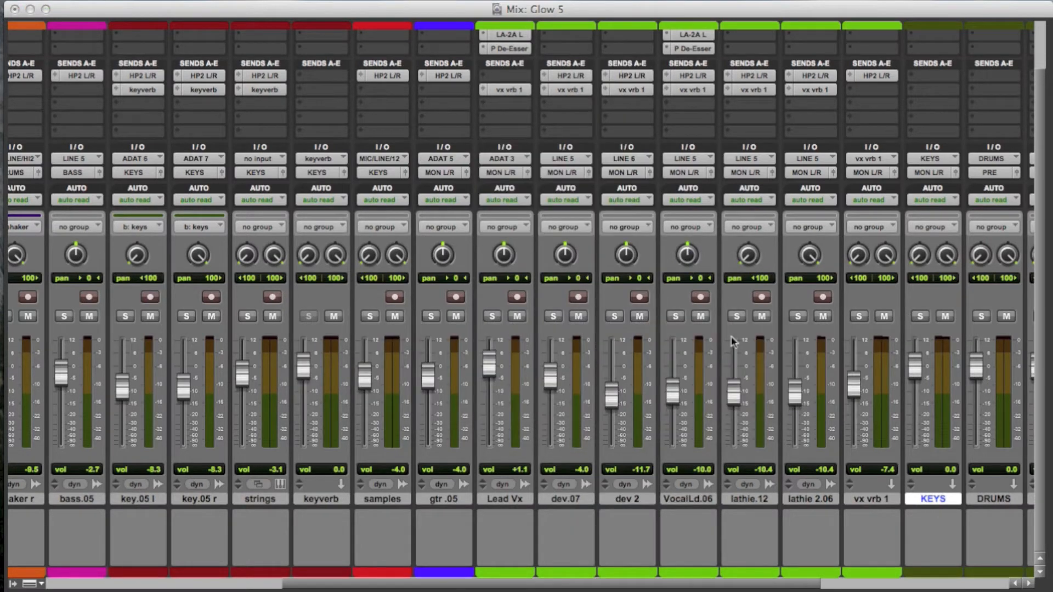
pyautogui.click(494, 499)
pyautogui.moveTo(494, 500); pyautogui.dragTo(952, 504)
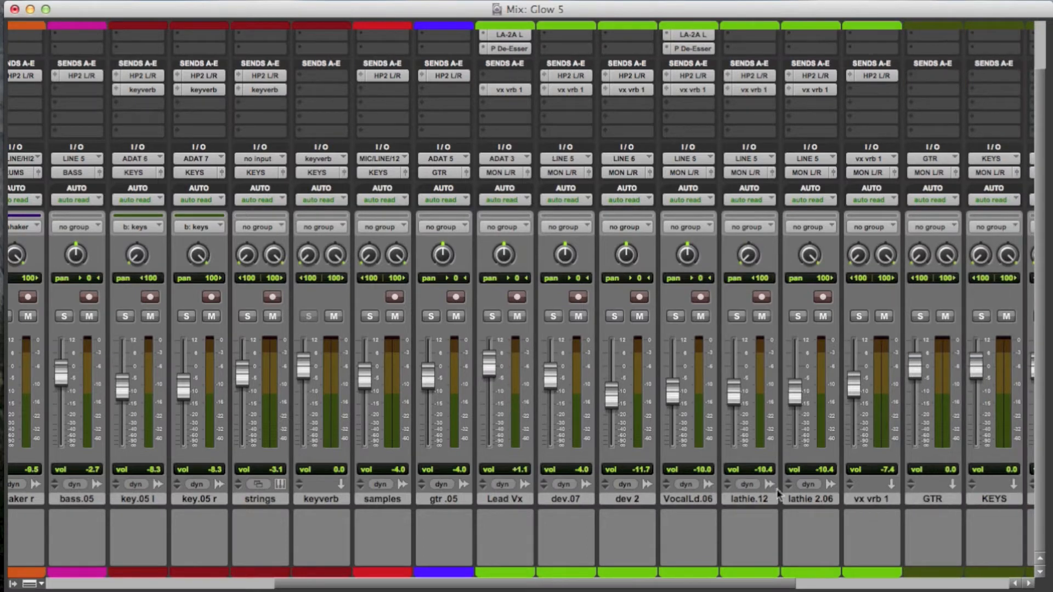
# - Route the outputs of the Lead Vx through vx vrb 1 tracks to a new stereo Aux Input track named Vox
pyautogui.hscroll(2, 512, 510)
pyautogui.click(443, 498)
pyautogui.hscroll(2, 449, 503)
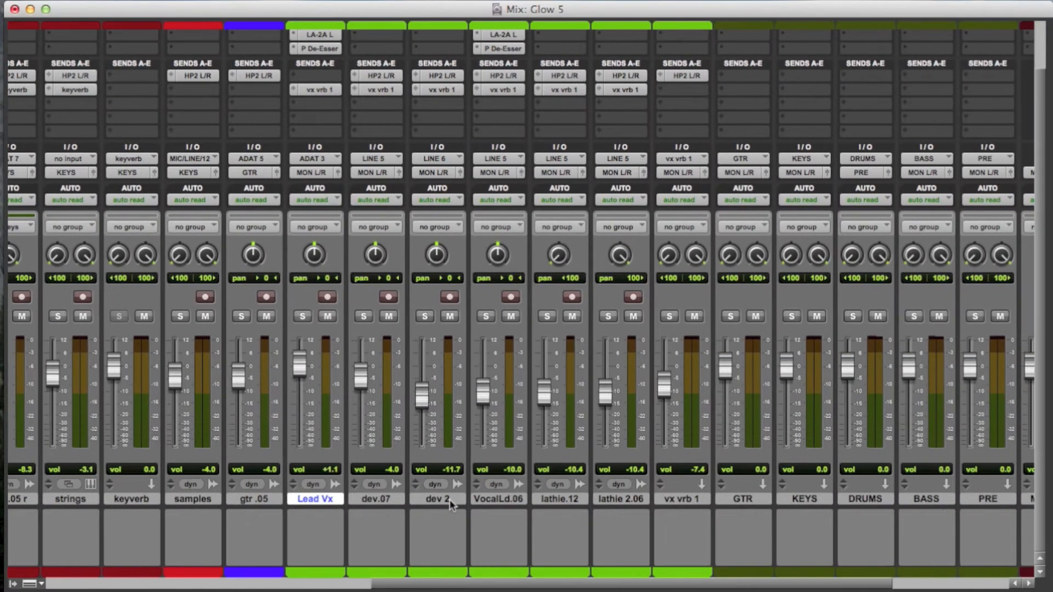
pyautogui.keyDown('shift'); pyautogui.click(671, 499); pyautogui.keyUp('shift')
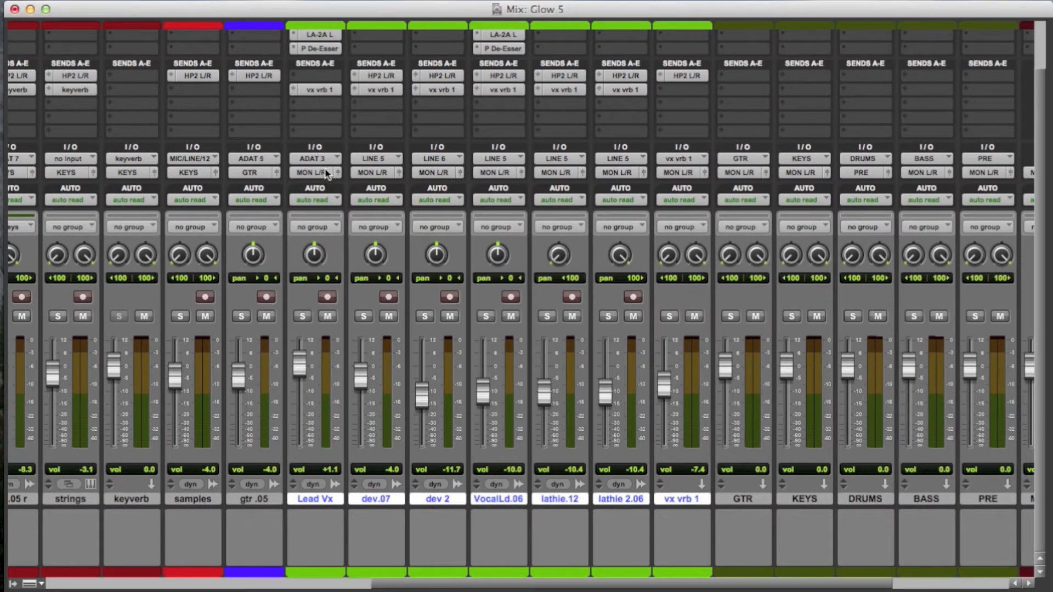
pyautogui.click(327, 173)
pyautogui.click(337, 224)
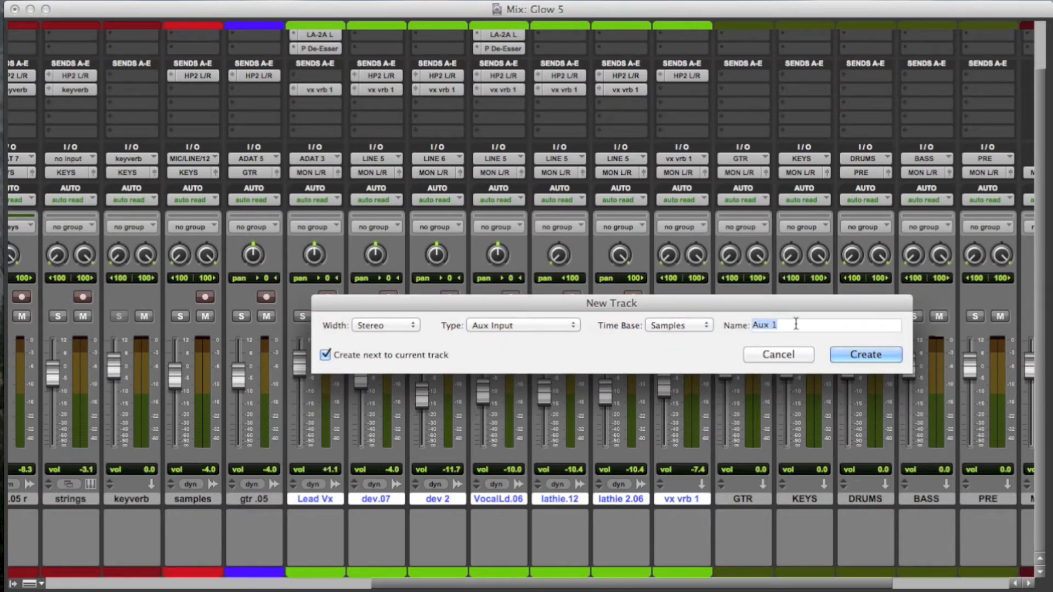
pyautogui.write('Vox')
pyautogui.click(877, 354)
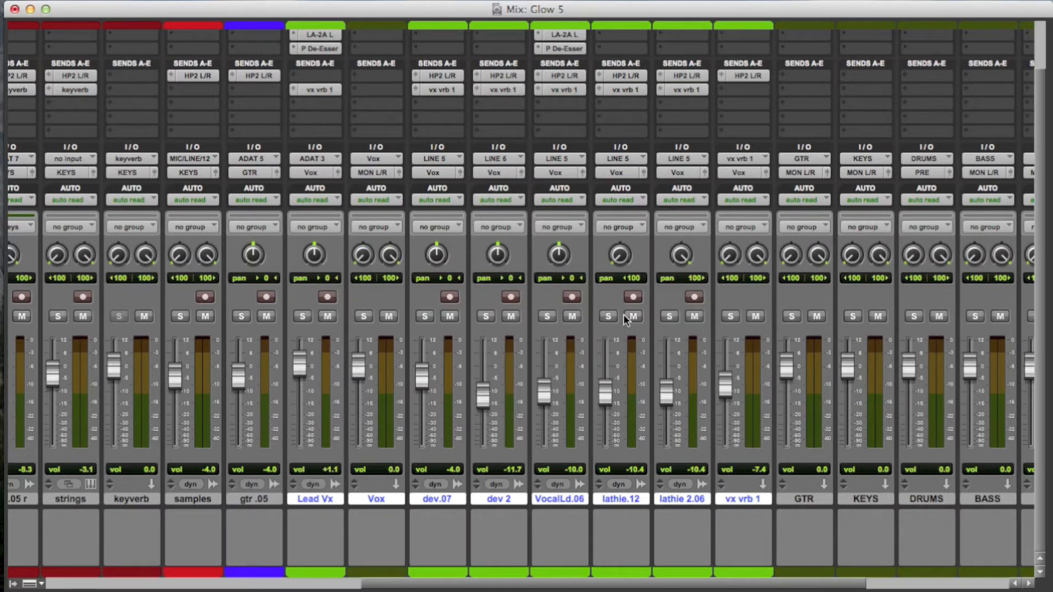
# - Rename the Vox track as VOX and move it to between vx vrb 1 and GTR
pyautogui.click(393, 500)
pyautogui.moveTo(392, 498)
pyautogui.mouseDown()
pyautogui.moveTo(401, 499)
pyautogui.moveTo(390, 499)
pyautogui.mouseUp()
pyautogui.doubleClick(390, 498)
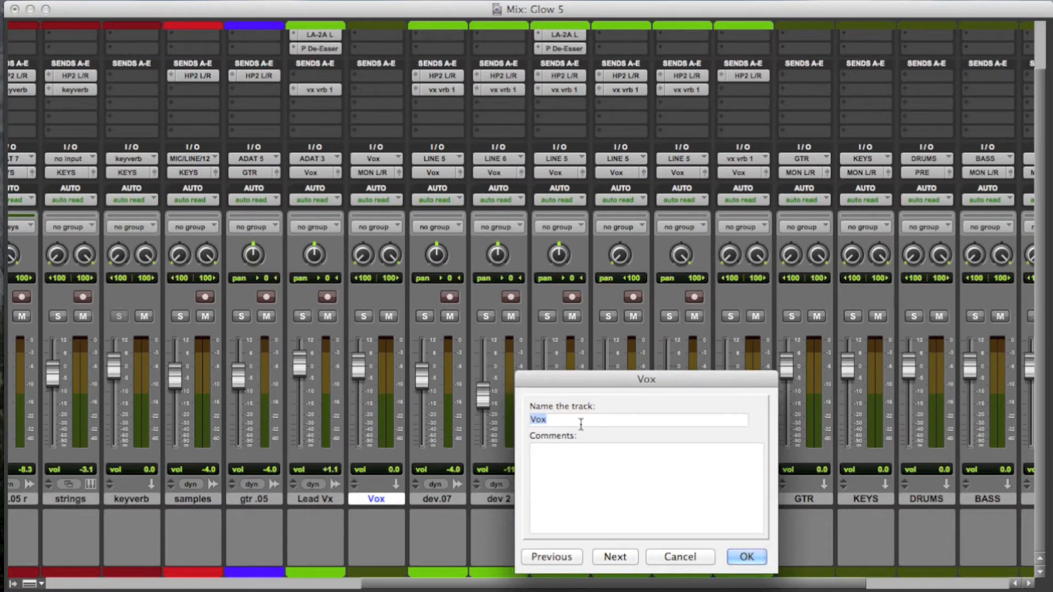
pyautogui.write('VOX')
pyautogui.click(758, 558)
pyautogui.moveTo(380, 501); pyautogui.dragTo(772, 490)
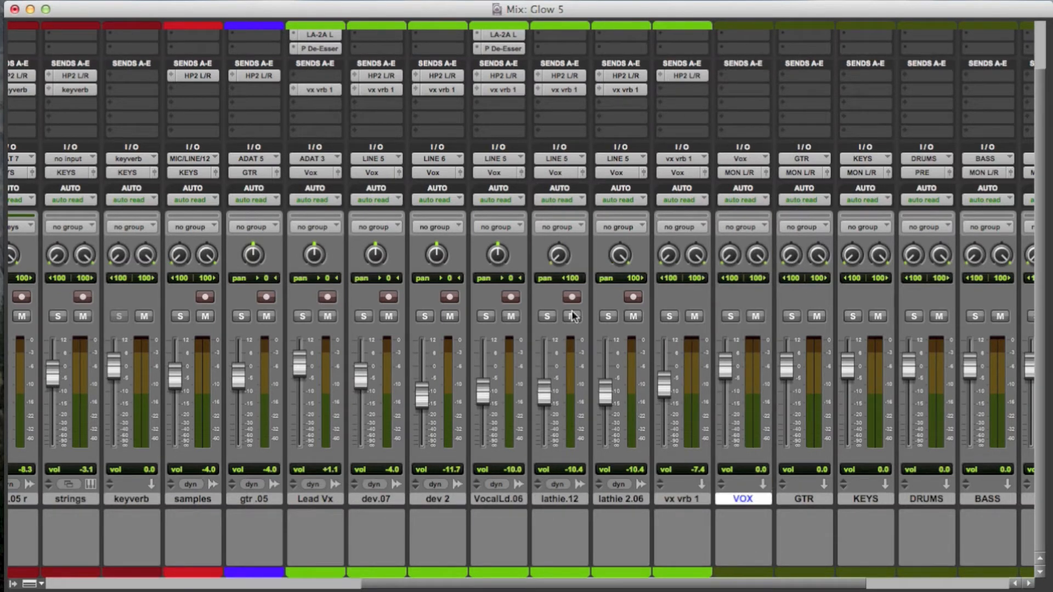
# - Check the vx vrb 1 send of the lathie 2.06 track and close its send window
pyautogui.hscroll(3, 535, 502)
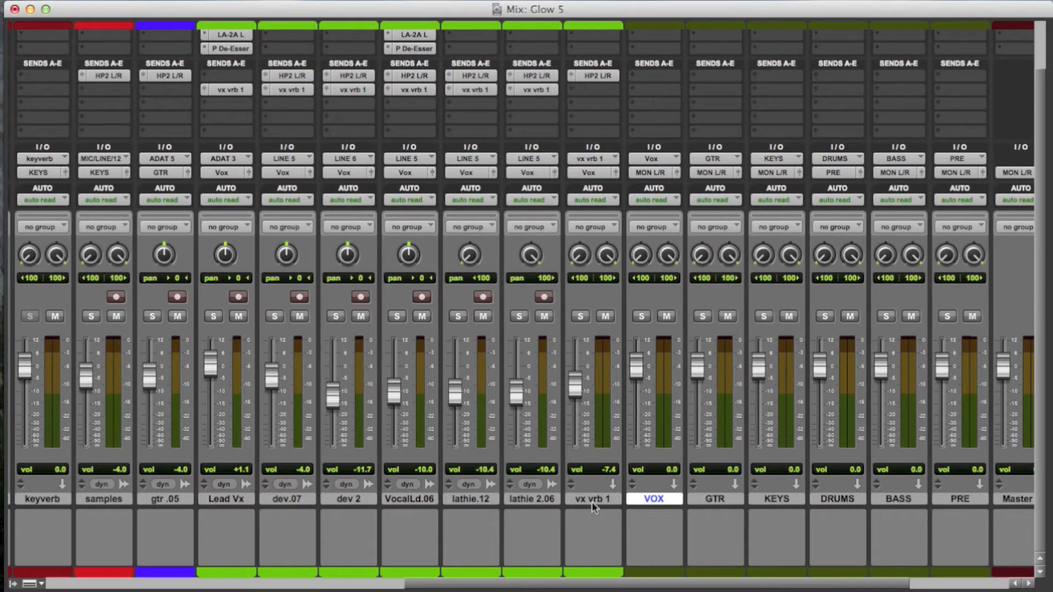
pyautogui.click(542, 92)
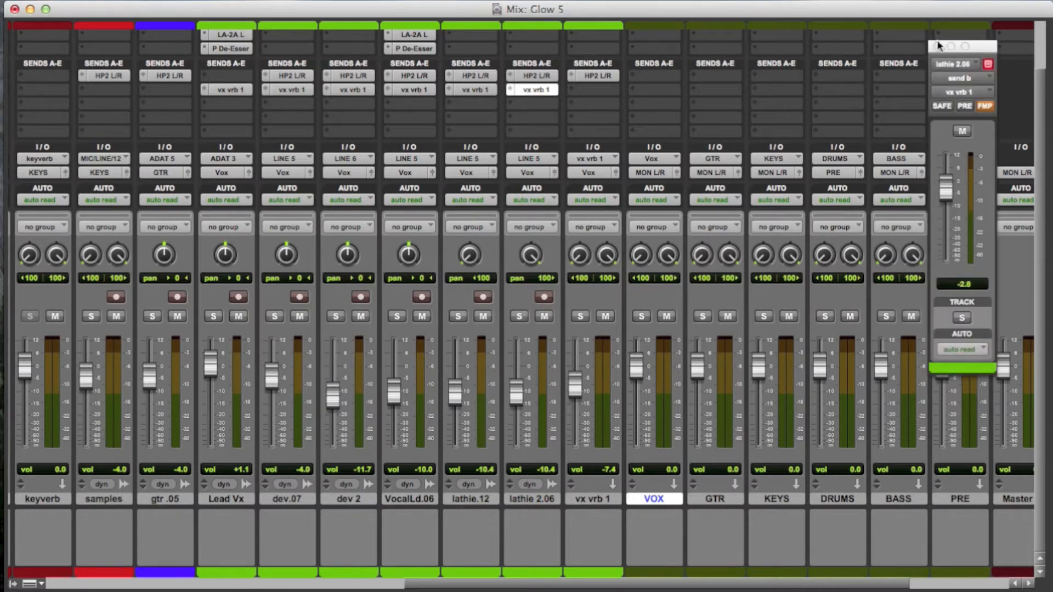
pyautogui.click(937, 47)
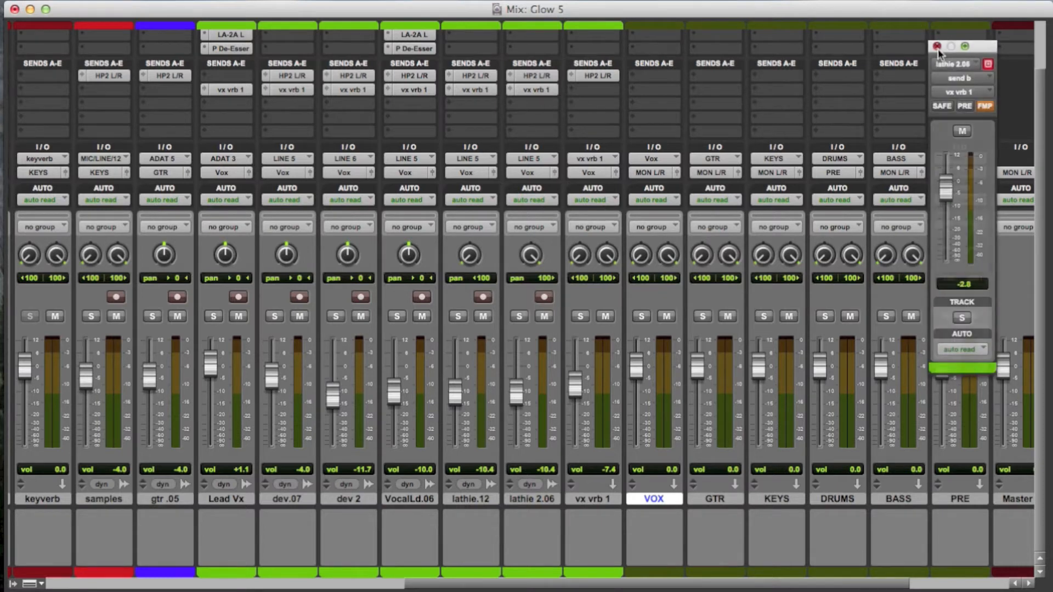
# - Route the output of vx vrb 1 to a new stereo Aux Input track named FX, and deselect all tracks
pyautogui.click(588, 172)
pyautogui.press('Escape')
pyautogui.press('shift+super+n')
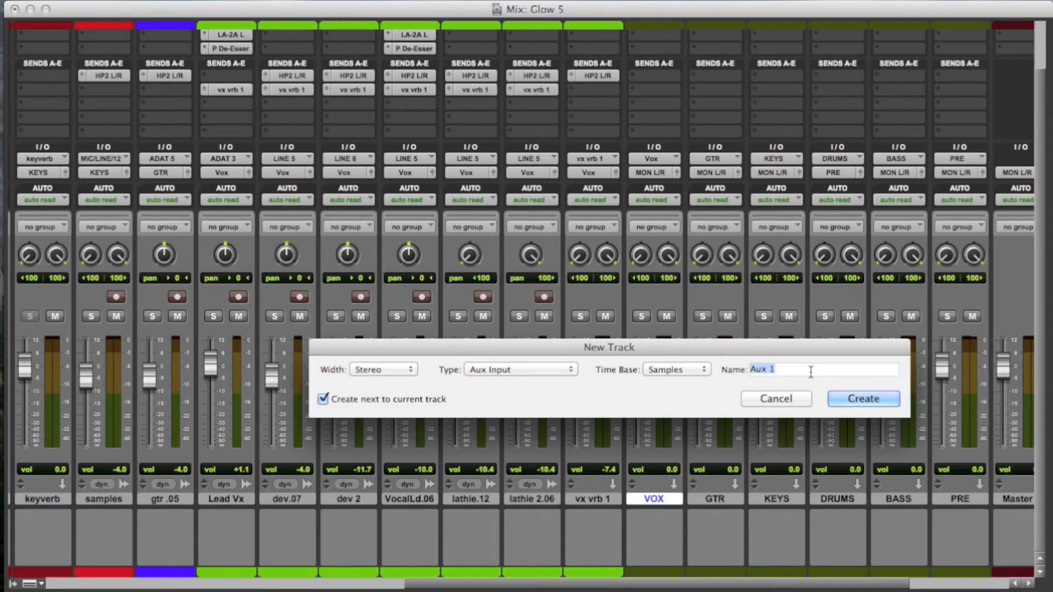
pyautogui.write('FX')
pyautogui.press('Return')
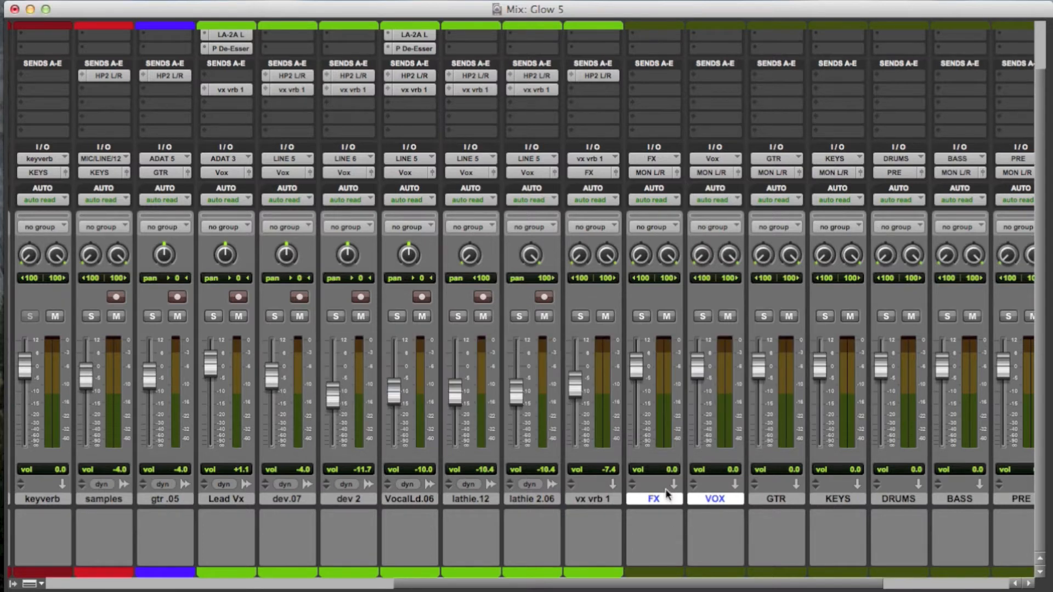
pyautogui.click(665, 497)
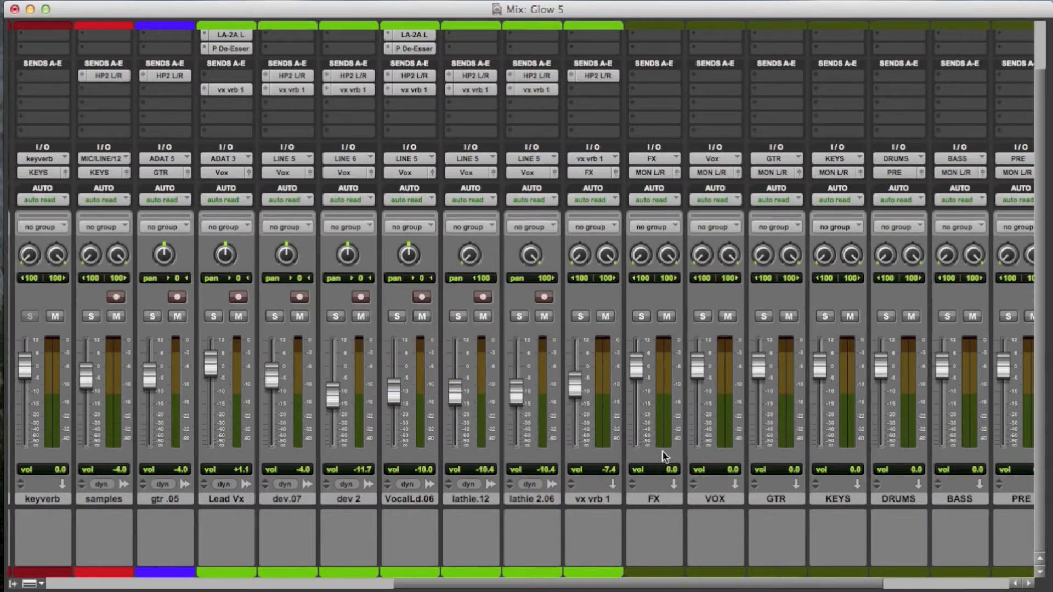
# - Color the FX, VOX, GTR, KEYS, DRUMS and BASS tracks teal
pyautogui.hscroll(5, 662, 449)
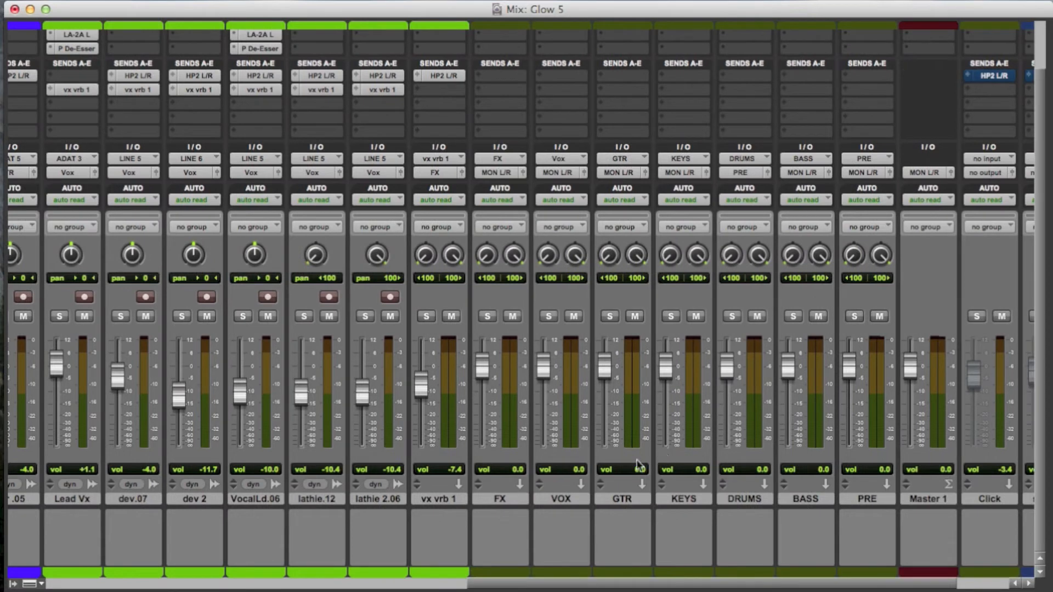
pyautogui.click(499, 500)
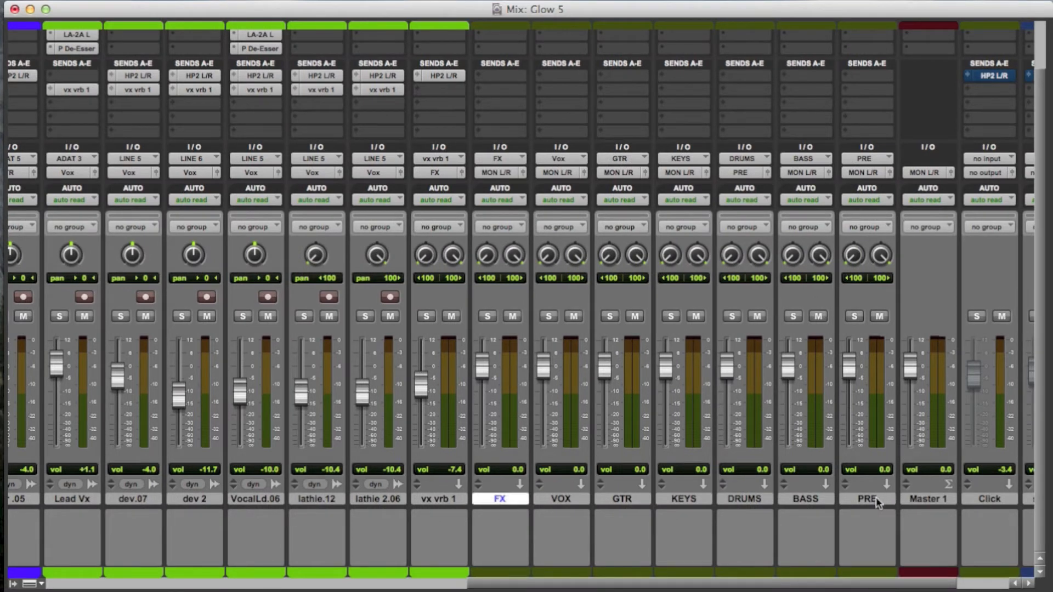
pyautogui.keyDown('shift'); pyautogui.click(824, 498); pyautogui.keyUp('shift')
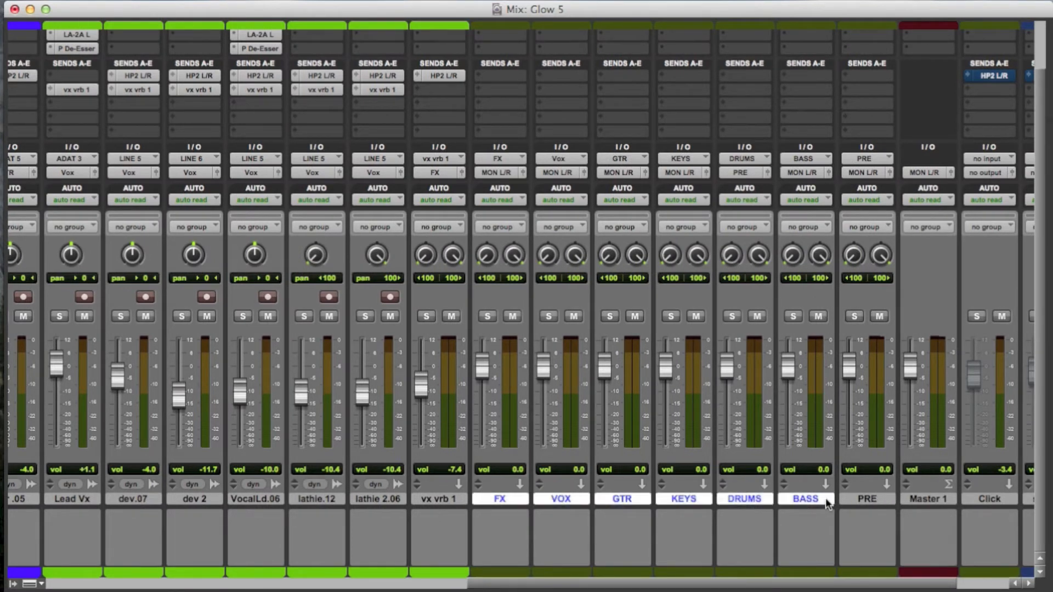
pyautogui.doubleClick(810, 574)
pyautogui.click(798, 347)
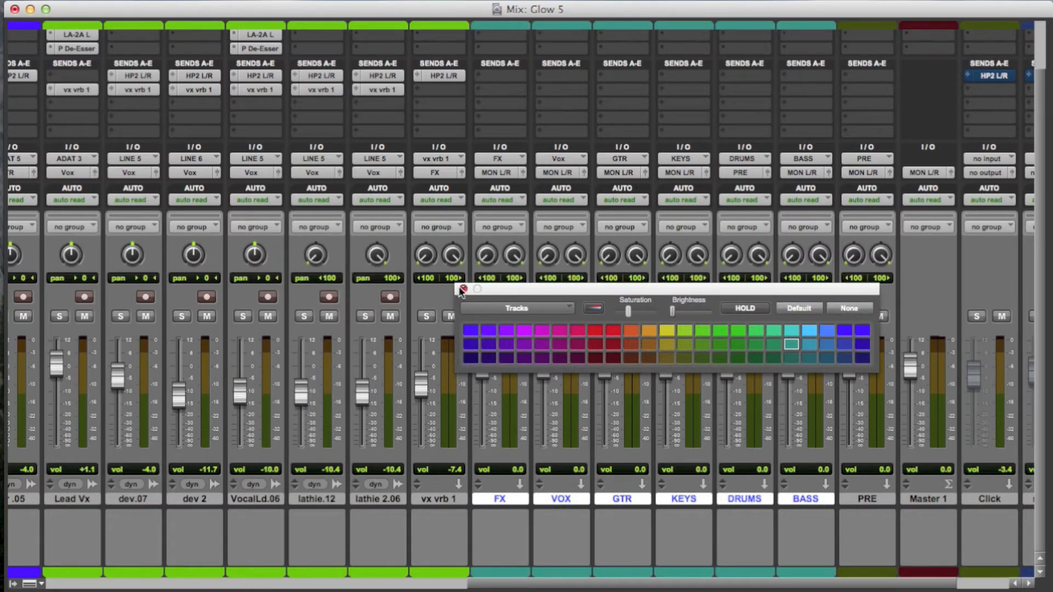
# - Color the PRE track dark blue, close the color palette and select Master 1
pyautogui.click(867, 499)
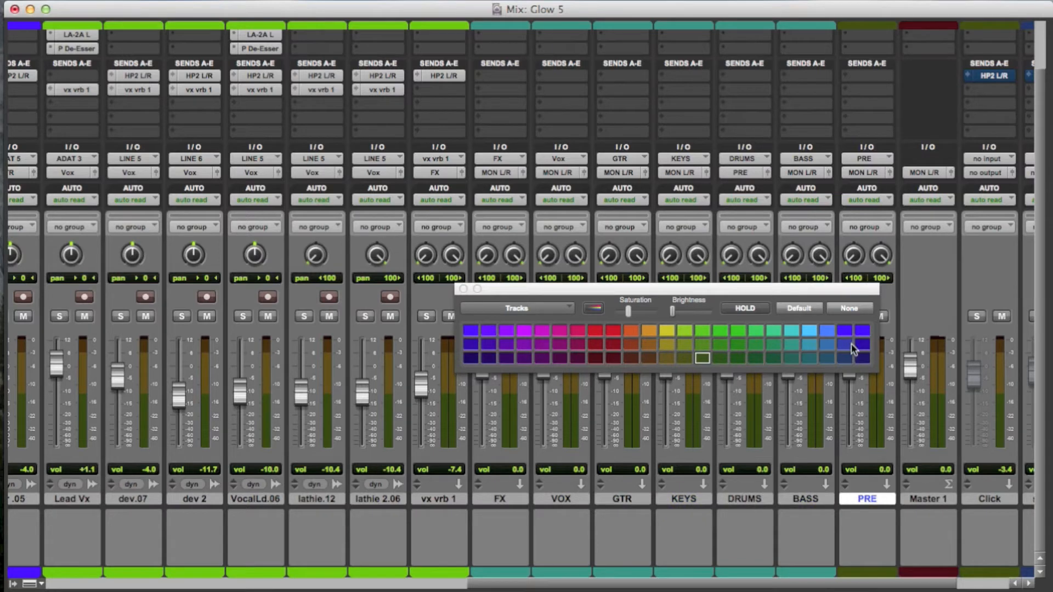
pyautogui.click(862, 346)
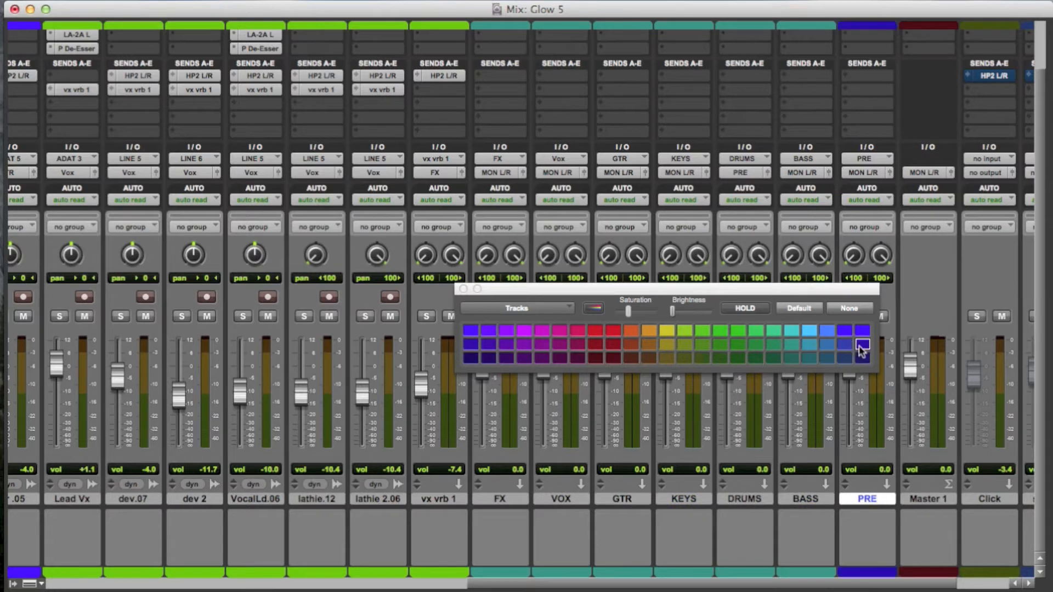
pyautogui.click(466, 288)
pyautogui.click(929, 500)
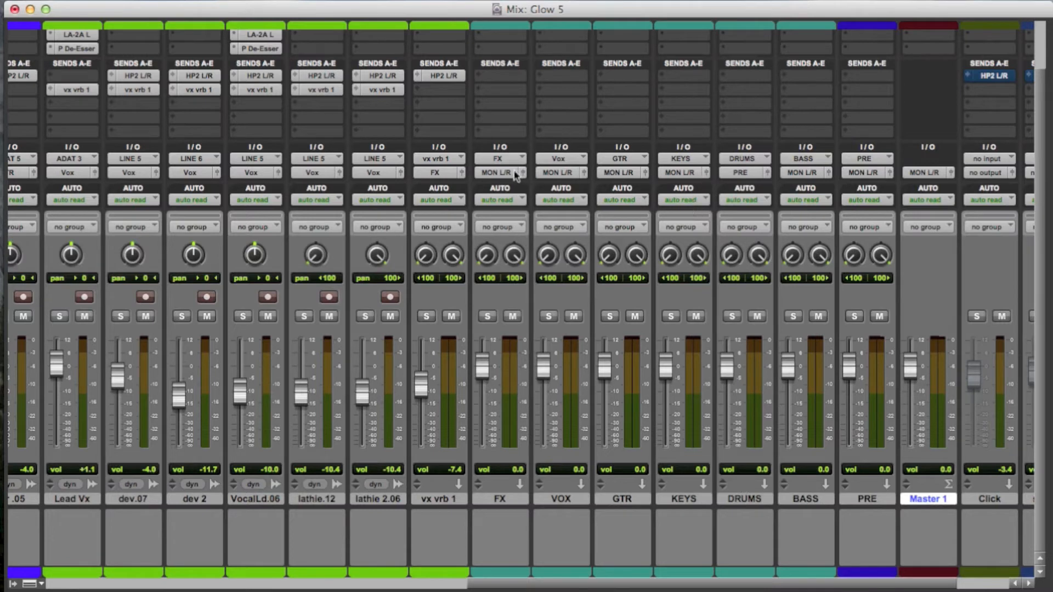
# - Route the outputs of the FX, VOX, GTR and KEYS tracks to the stereo PRE bus
pyautogui.click(513, 503)
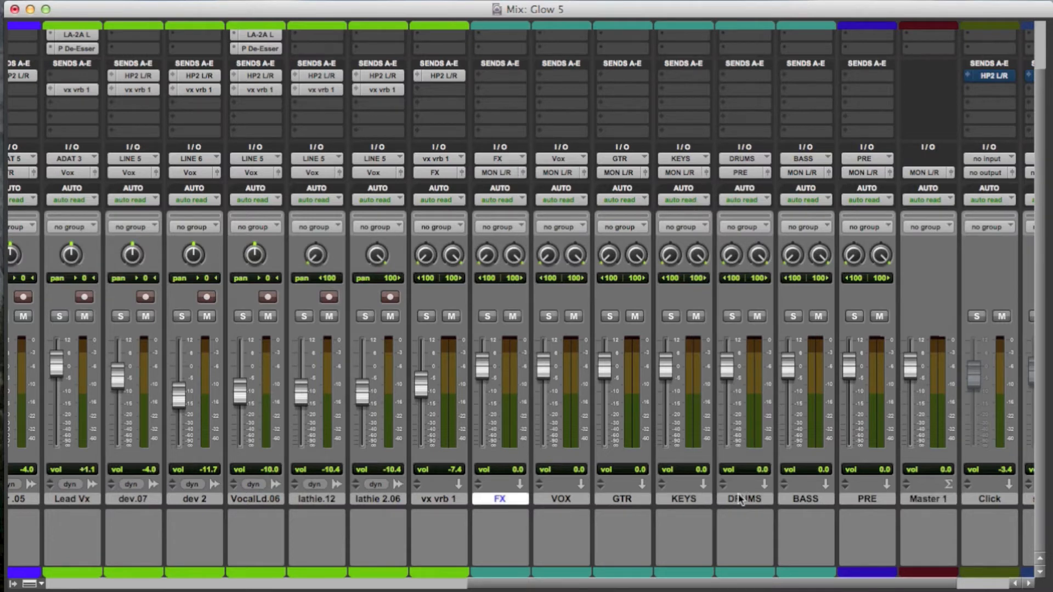
pyautogui.keyDown('shift'); pyautogui.click(686, 500); pyautogui.keyUp('shift')
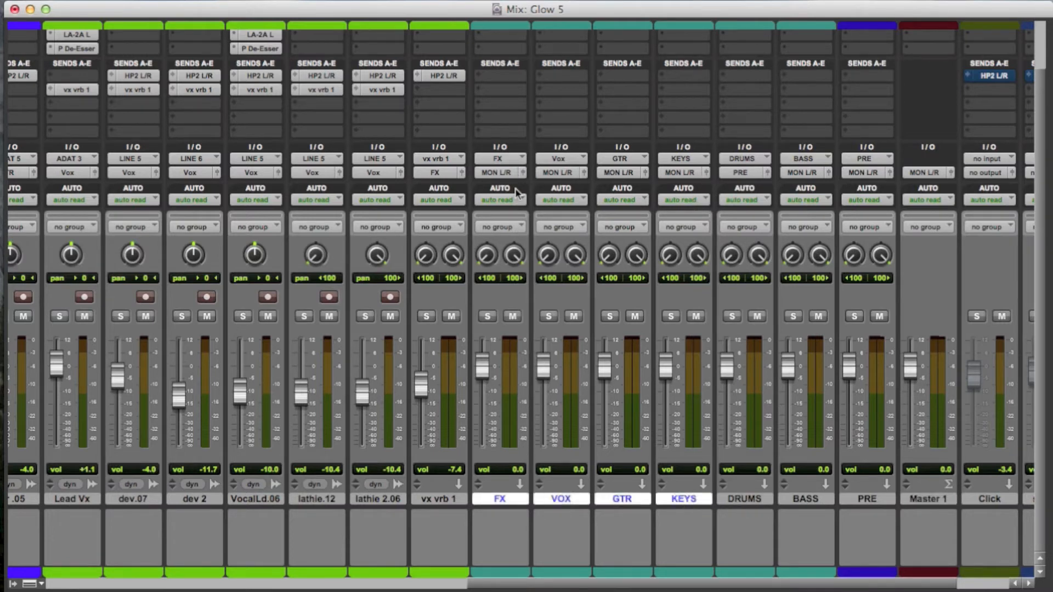
pyautogui.click(503, 175)
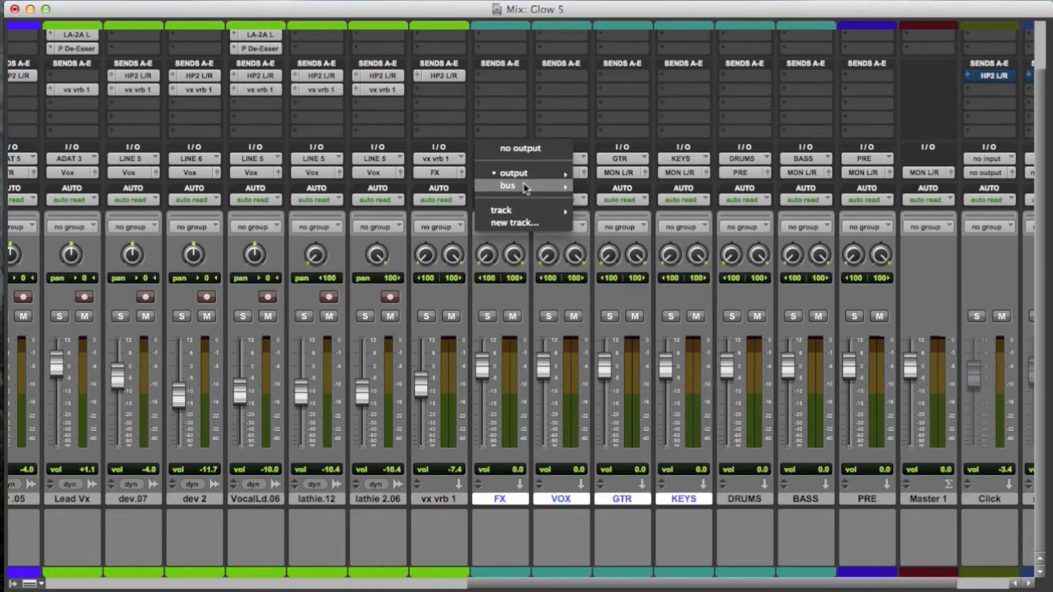
pyautogui.moveTo(526, 185)
pyautogui.moveTo(644, 187)
pyautogui.keyDown('alt'); pyautogui.keyDown('shift'); pyautogui.click(798, 85); pyautogui.keyUp('shift'); pyautogui.keyUp('alt')
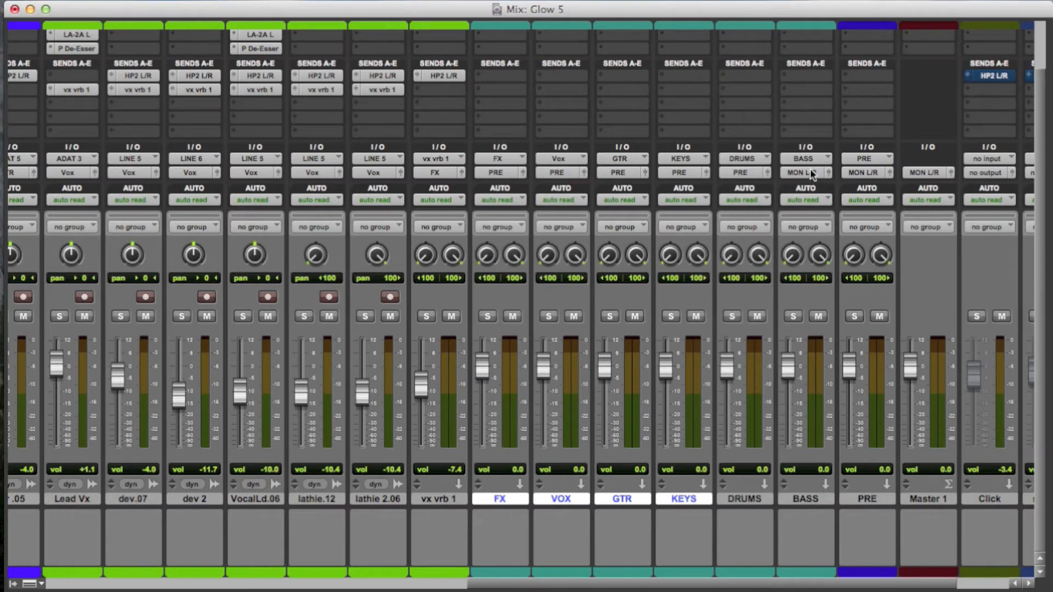
# - Route the output of the BASS track to the stereo PRE bus
pyautogui.click(816, 502)
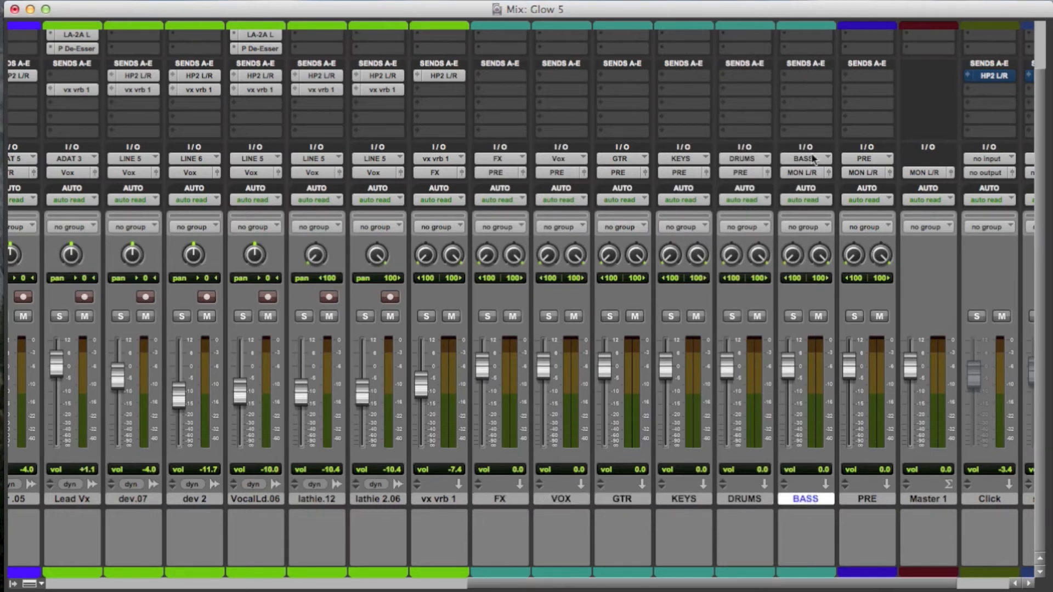
pyautogui.click(814, 159)
pyautogui.moveTo(825, 181)
pyautogui.moveTo(931, 185)
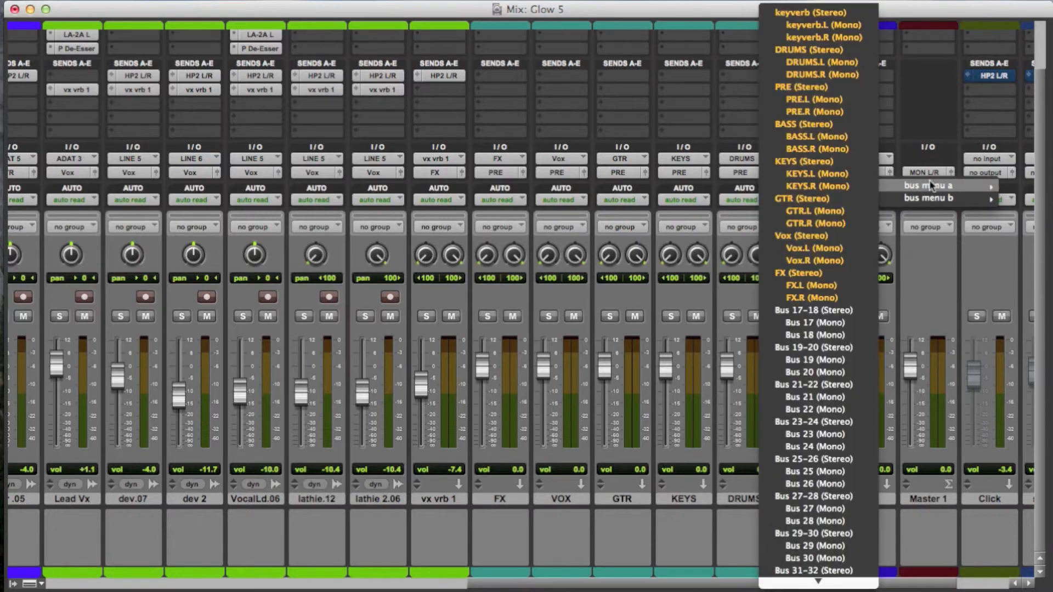
pyautogui.click(851, 86)
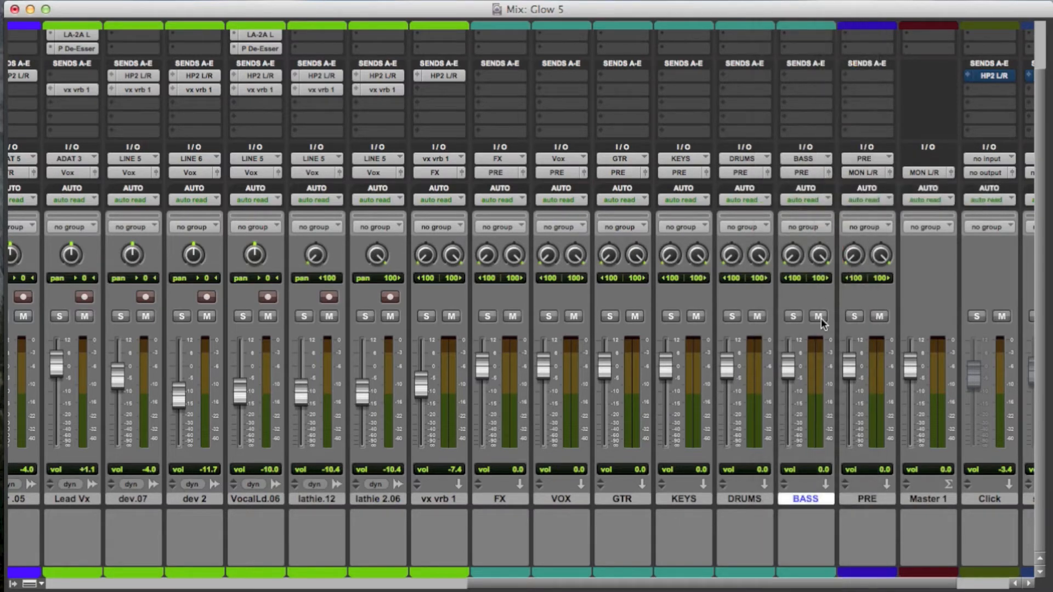
# - Review how the instrument and vocal tracks feed the group tracks, selecting DRUMS, BASS, KEYS, GTR, VOX and FX in turn
pyautogui.hscroll(3, 823, 406)
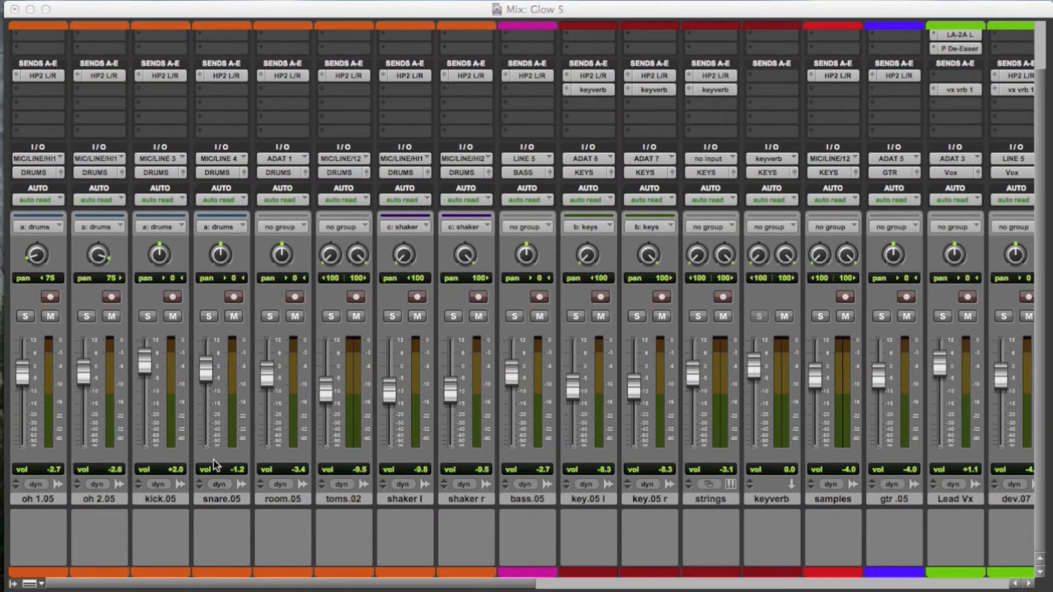
pyautogui.hscroll(8, 190, 381)
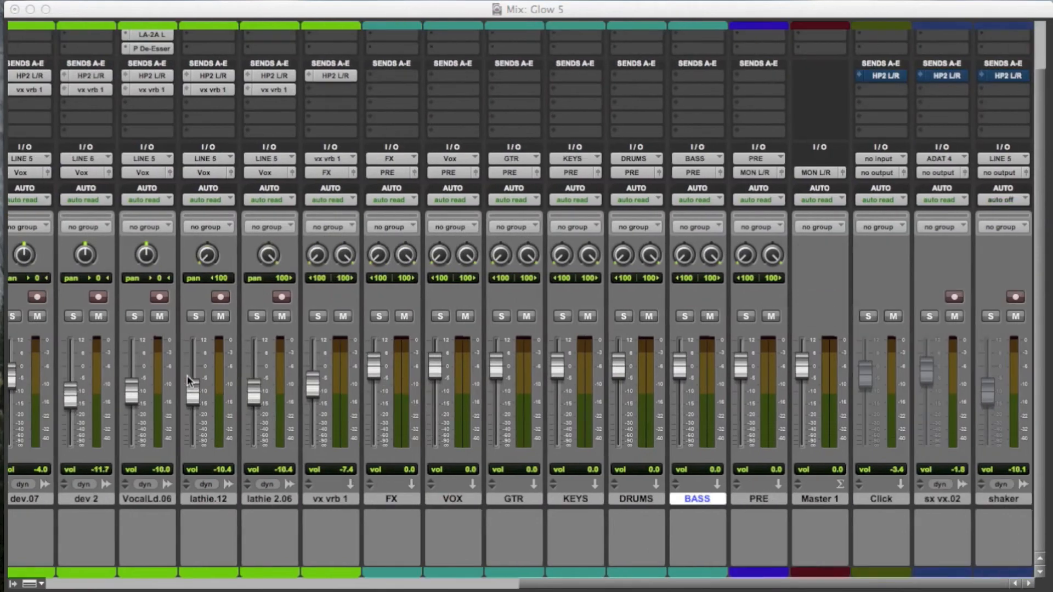
pyautogui.click(636, 498)
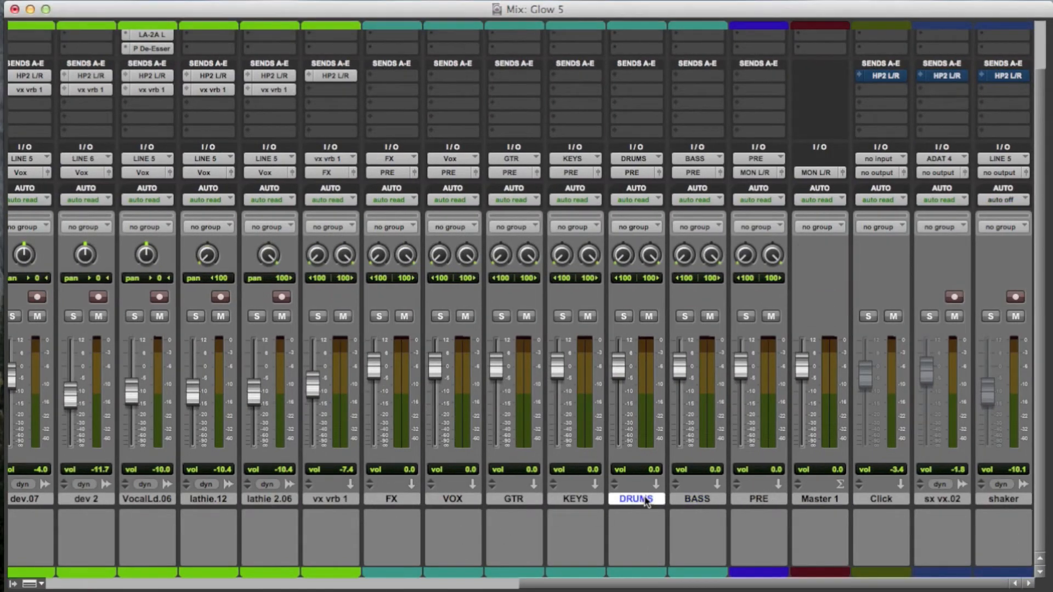
pyautogui.hscroll(-18, 603, 482)
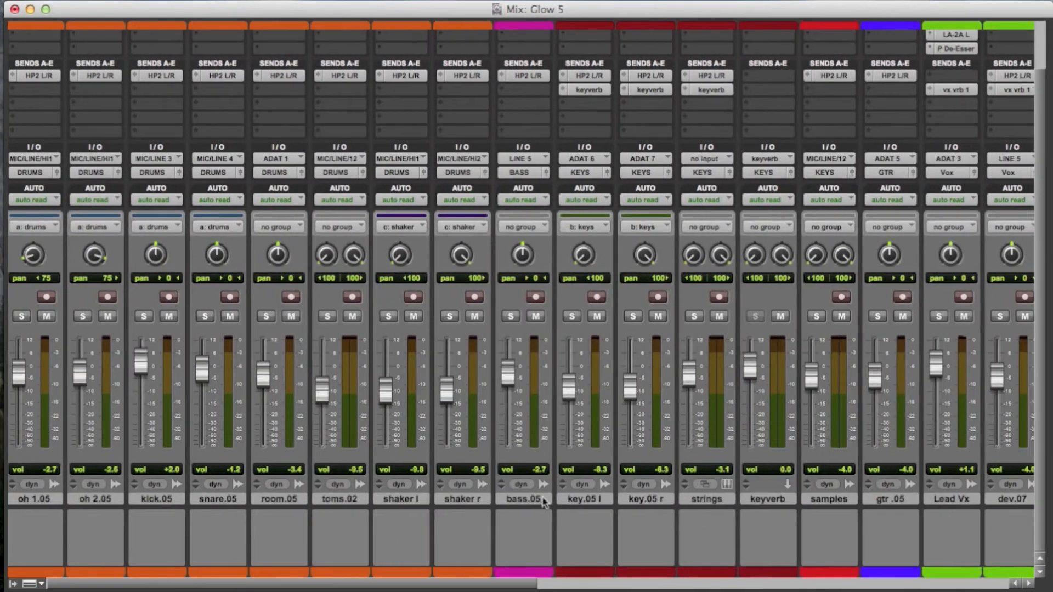
pyautogui.hscroll(17, 543, 485)
pyautogui.click(762, 498)
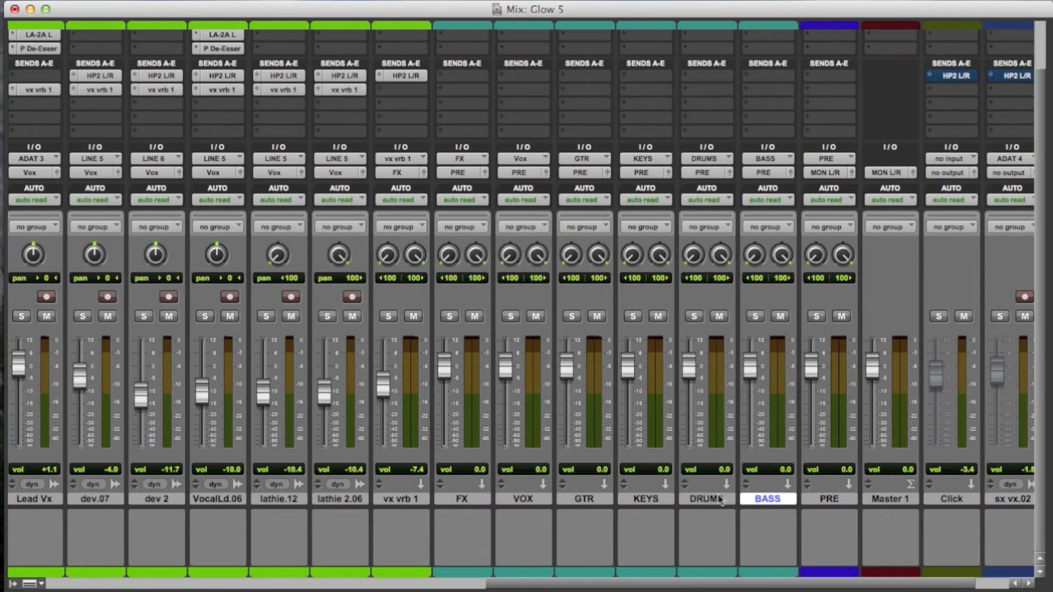
pyautogui.click(662, 498)
pyautogui.click(561, 500)
pyautogui.click(537, 500)
pyautogui.click(486, 499)
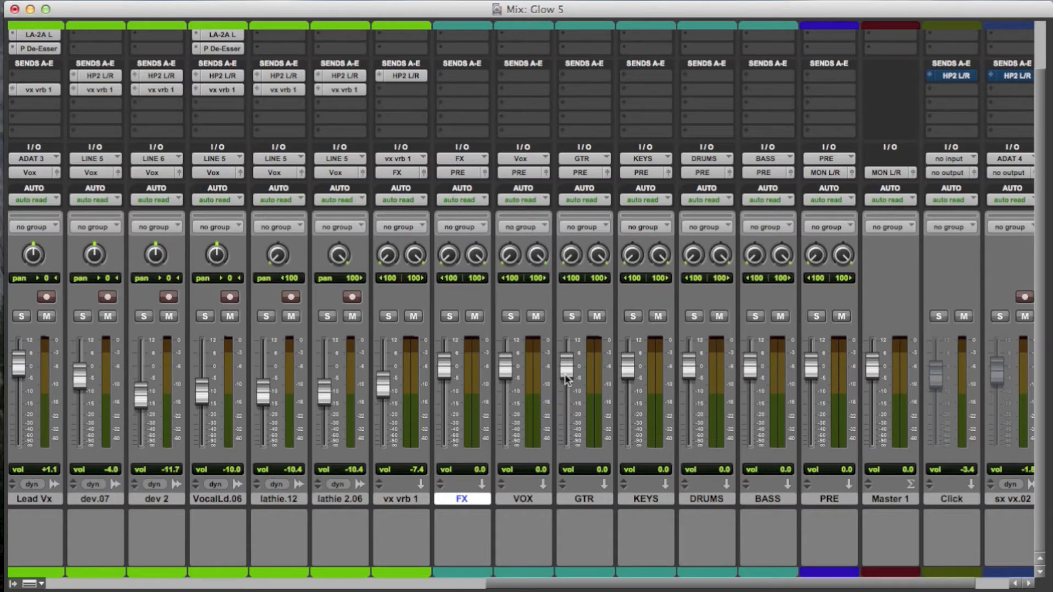
# - Insert the stereo UAD SSL G Bus Compressor on the third insert slot of the DRUMS track and close its window
pyautogui.scroll(3, 568, 378)
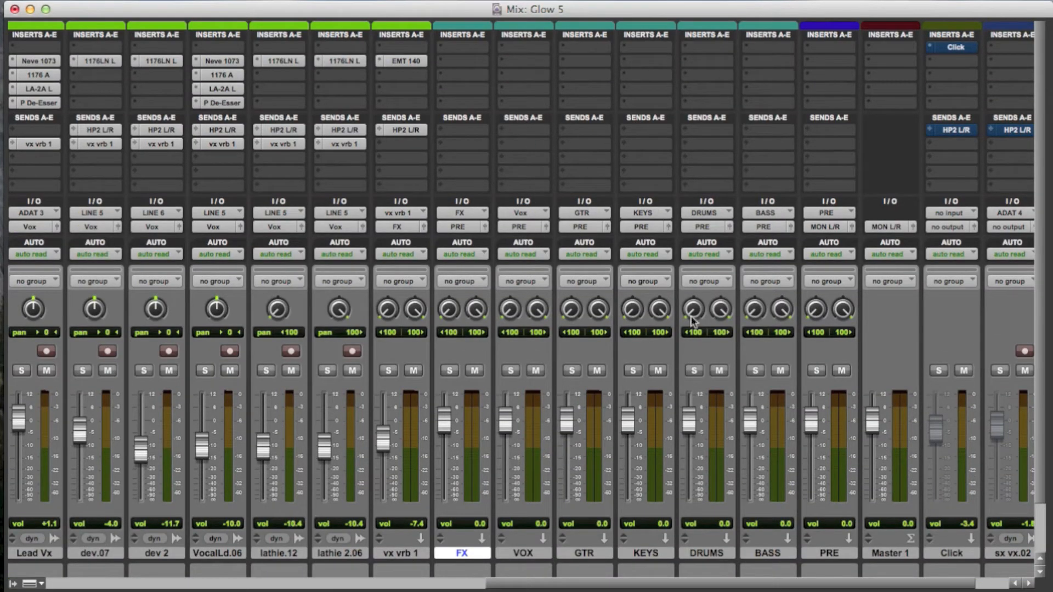
pyautogui.click(718, 73)
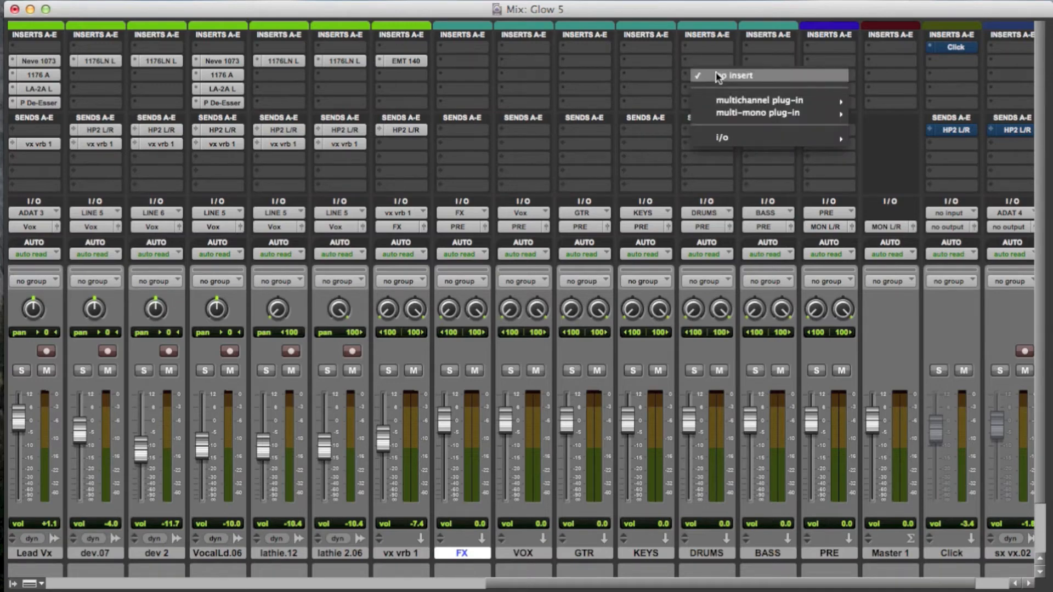
pyautogui.moveTo(740, 107)
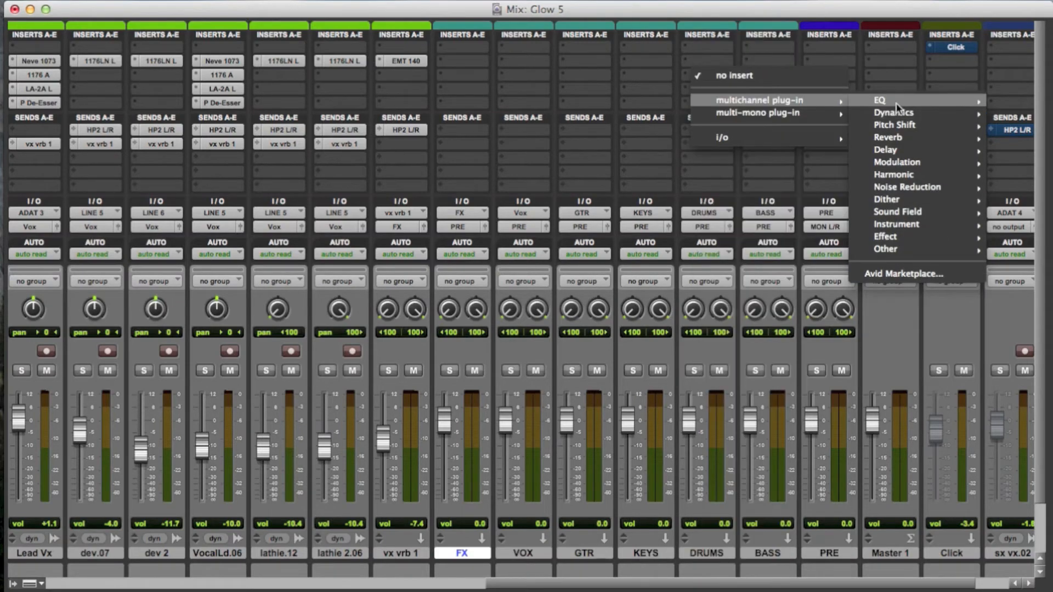
pyautogui.moveTo(897, 113)
pyautogui.scroll(-15, 751, 383)
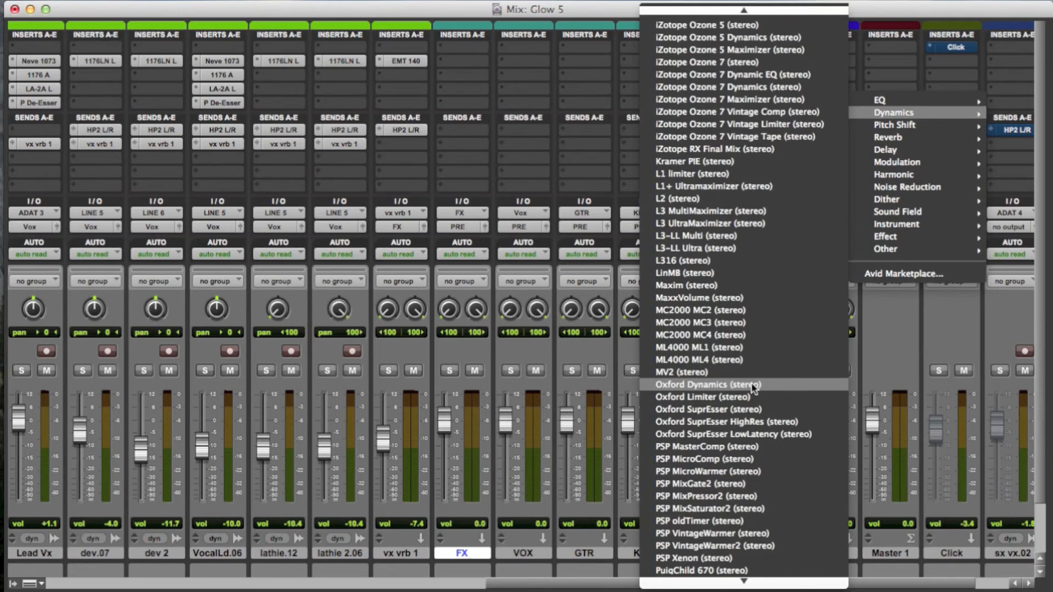
pyautogui.scroll(-10, 753, 387)
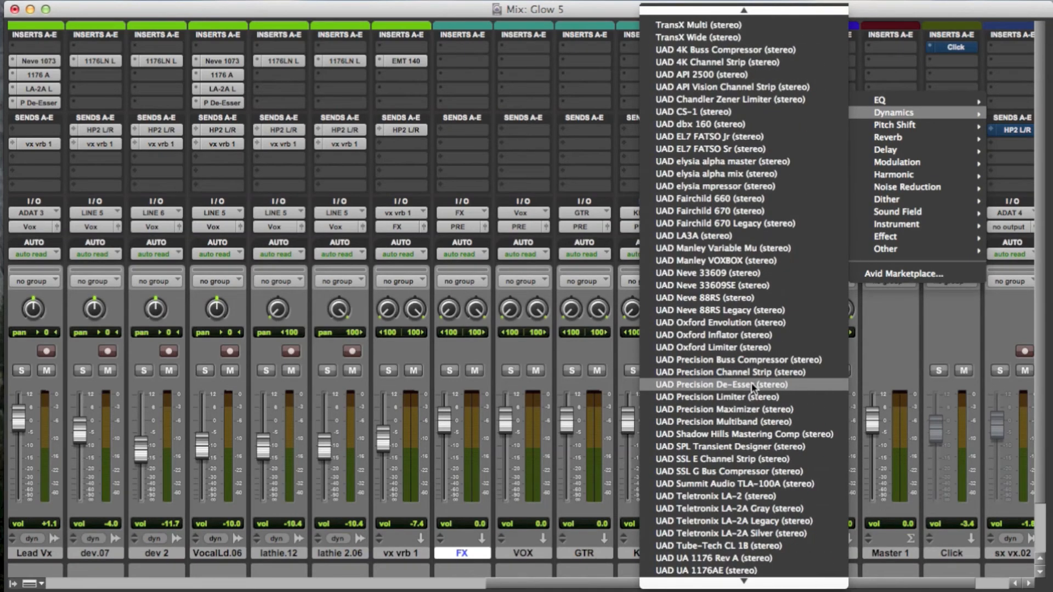
pyautogui.click(751, 471)
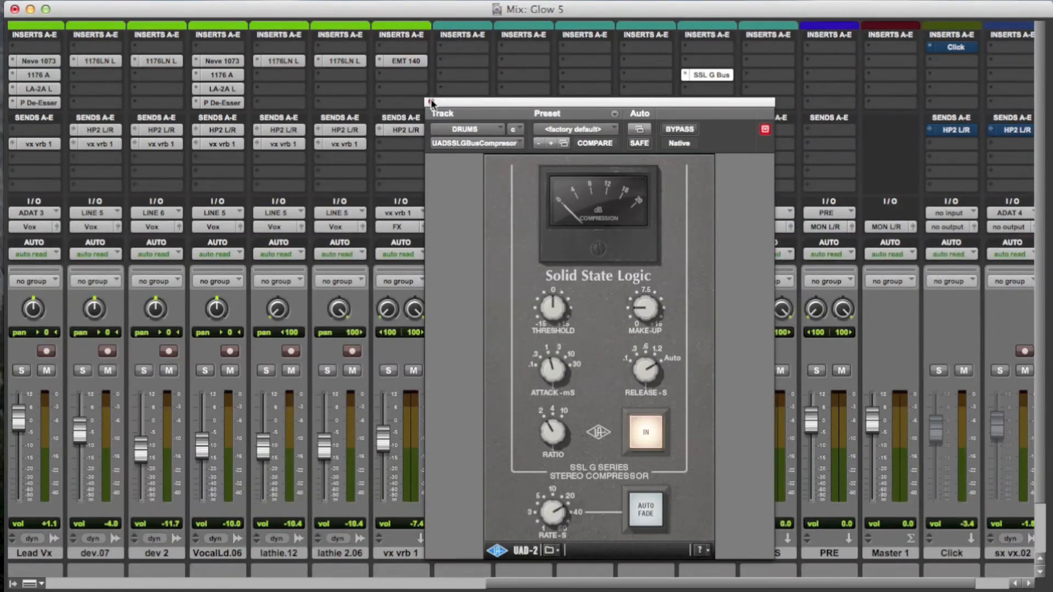
pyautogui.click(430, 100)
# - Insert the stereo UAD Pultec EQP-1A on the third insert slot of the PRE track and close its window
pyautogui.hscroll(3, 597, 288)
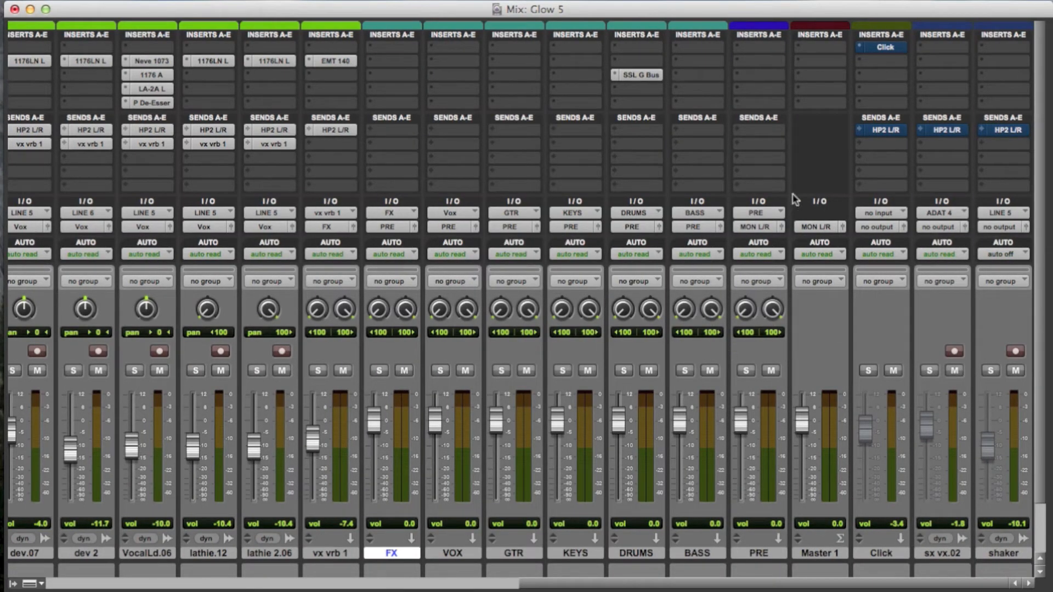
pyautogui.click(778, 72)
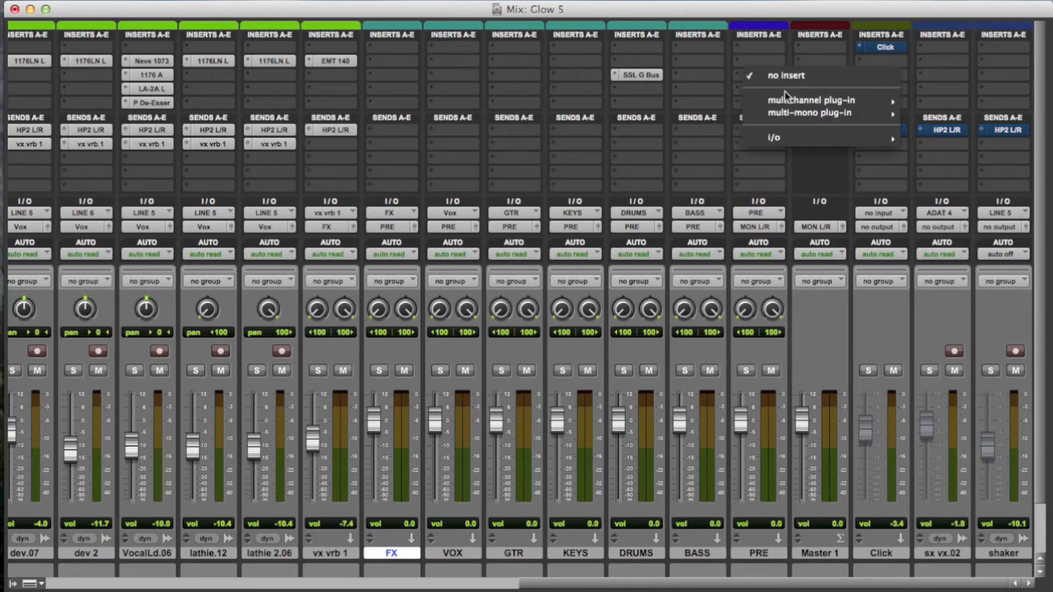
pyautogui.moveTo(785, 94)
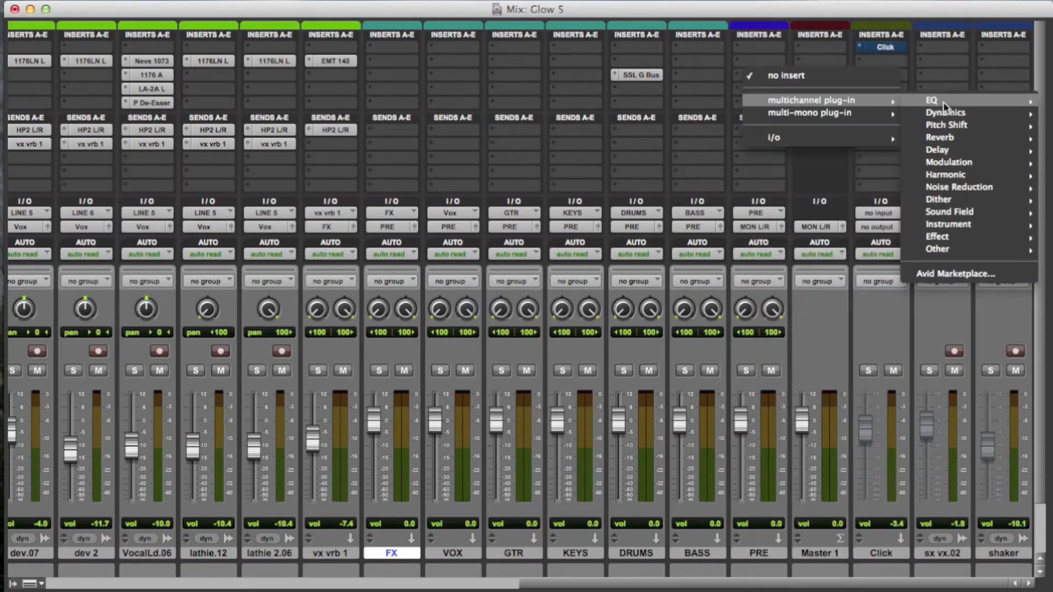
pyautogui.moveTo(935, 102)
pyautogui.scroll(-15, 790, 351)
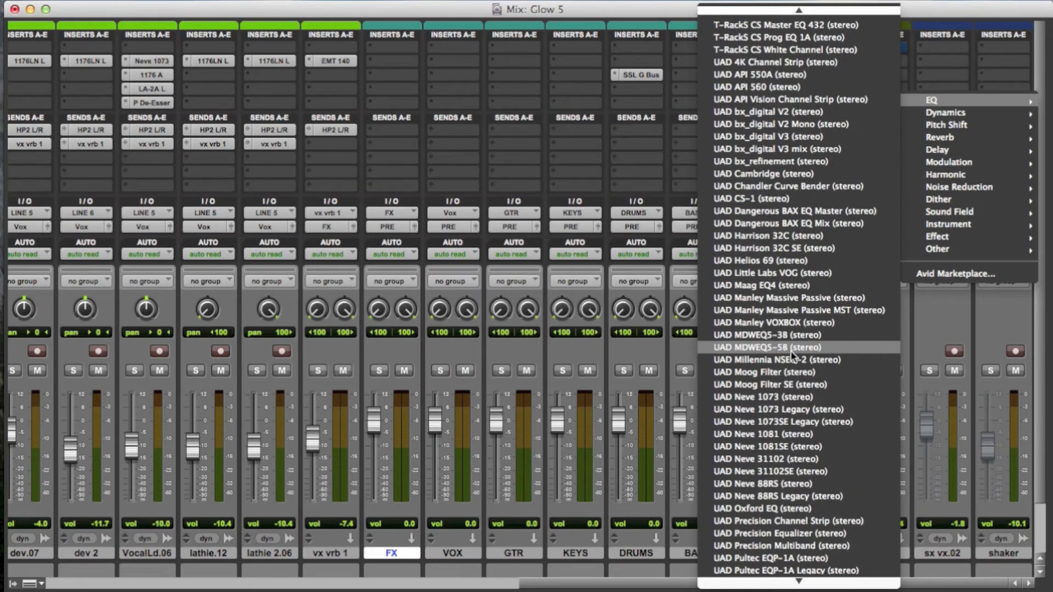
pyautogui.scroll(-5, 791, 350)
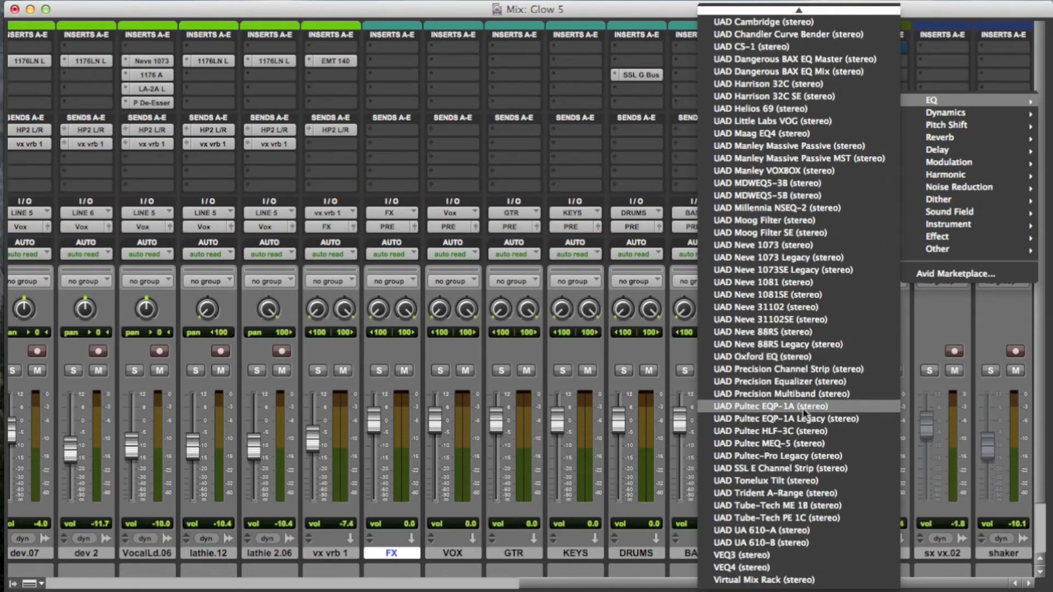
pyautogui.click(804, 410)
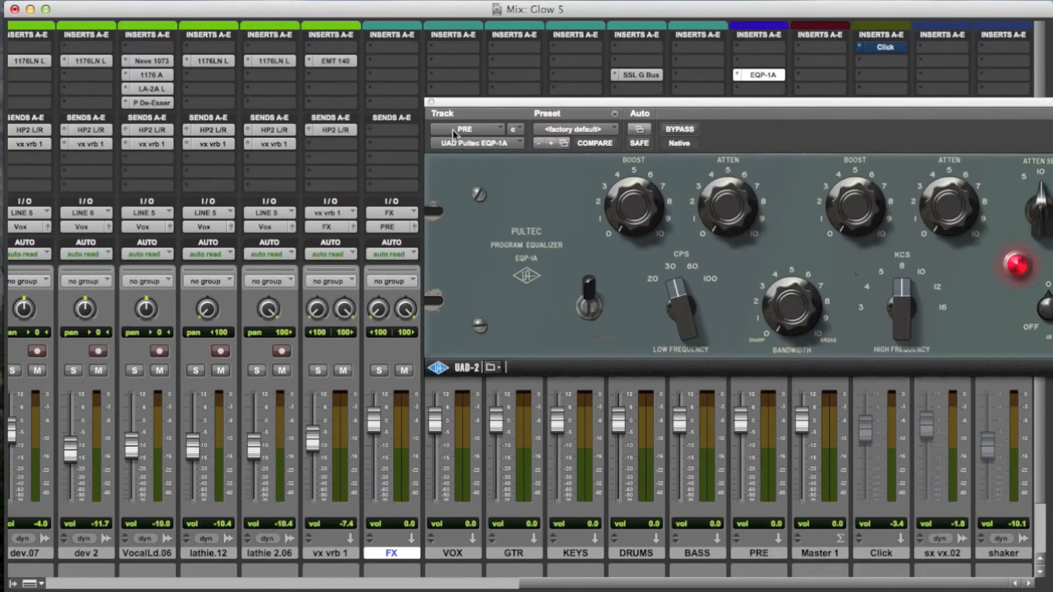
pyautogui.click(431, 102)
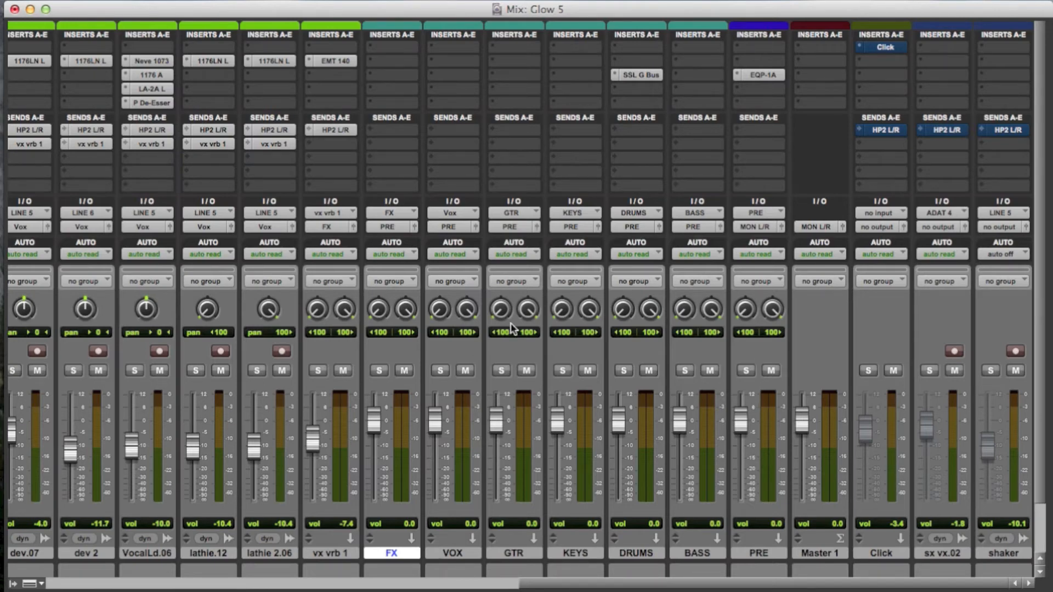
# - Open the audio import dialog and browse the Pro Tools Sessions folder for audio to import
pyautogui.press('super+shift+i')
pyautogui.click(420, 69)
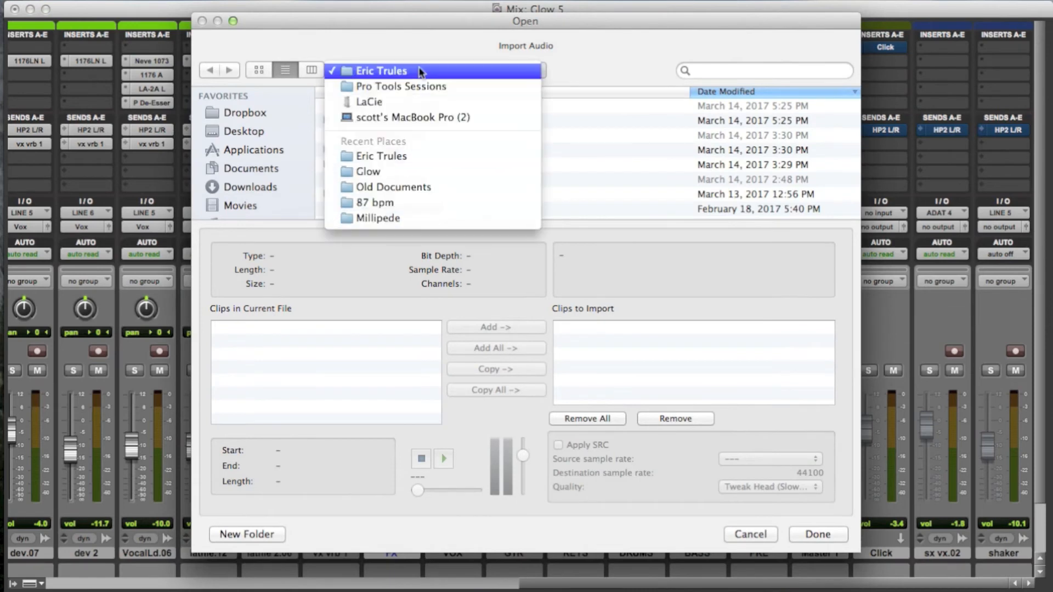
pyautogui.click(417, 87)
pyautogui.scroll(-15, 395, 197)
pyautogui.scroll(2, 397, 198)
pyautogui.scroll(5, 395, 198)
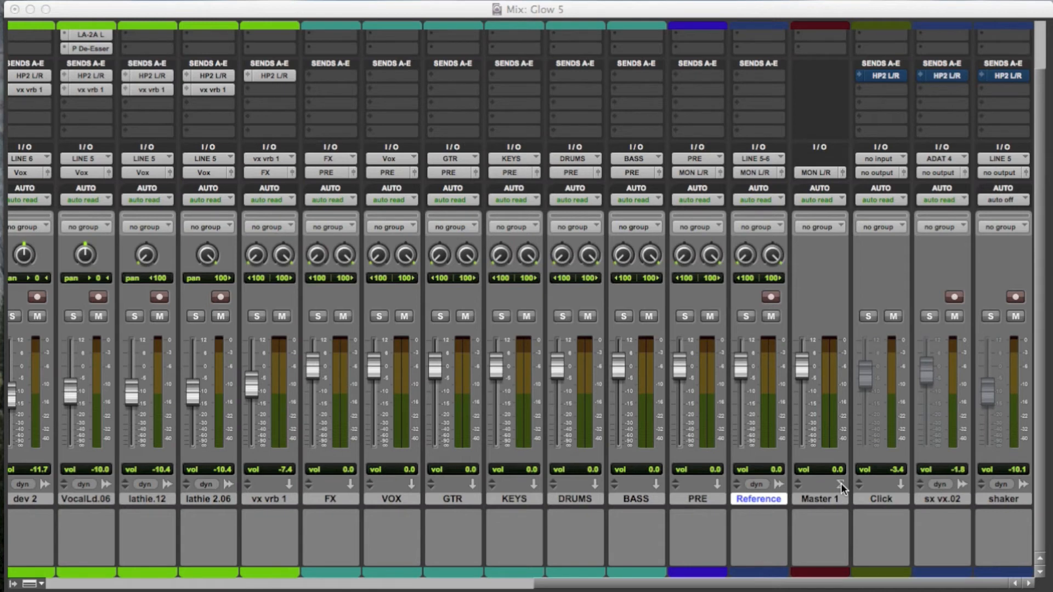
# - Select the PRE track and examine the inserts and output routing of the group tracks, PRE, Reference and Master 1
pyautogui.hscroll(-2, 619, 340)
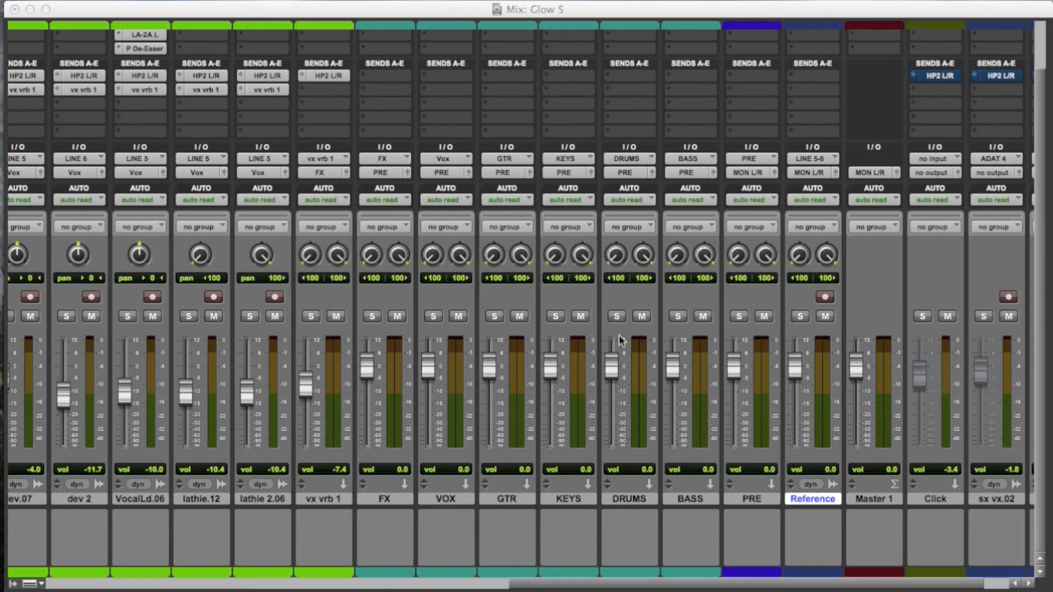
pyautogui.hscroll(2, 804, 359)
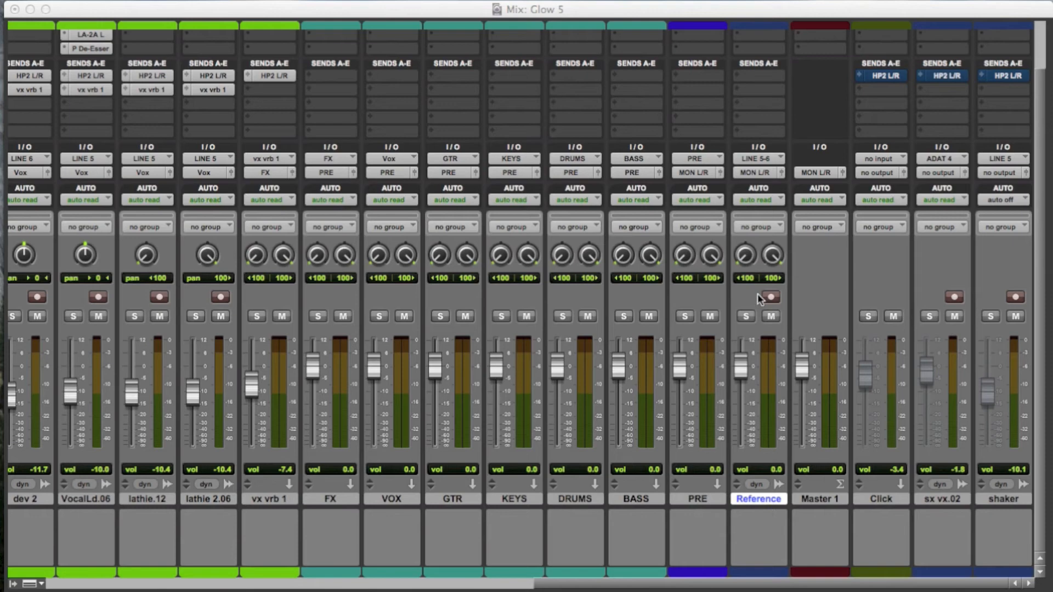
pyautogui.scroll(3, 680, 307)
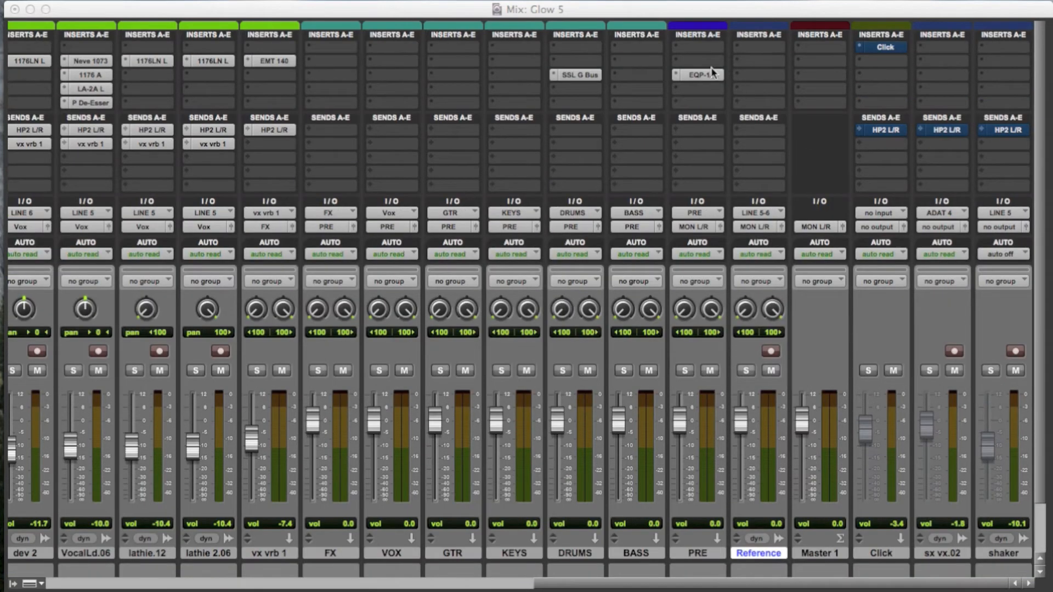
pyautogui.scroll(-3, 706, 285)
pyautogui.click(692, 505)
pyautogui.scroll(3, 692, 504)
pyautogui.scroll(-3, 729, 285)
pyautogui.scroll(3, 729, 285)
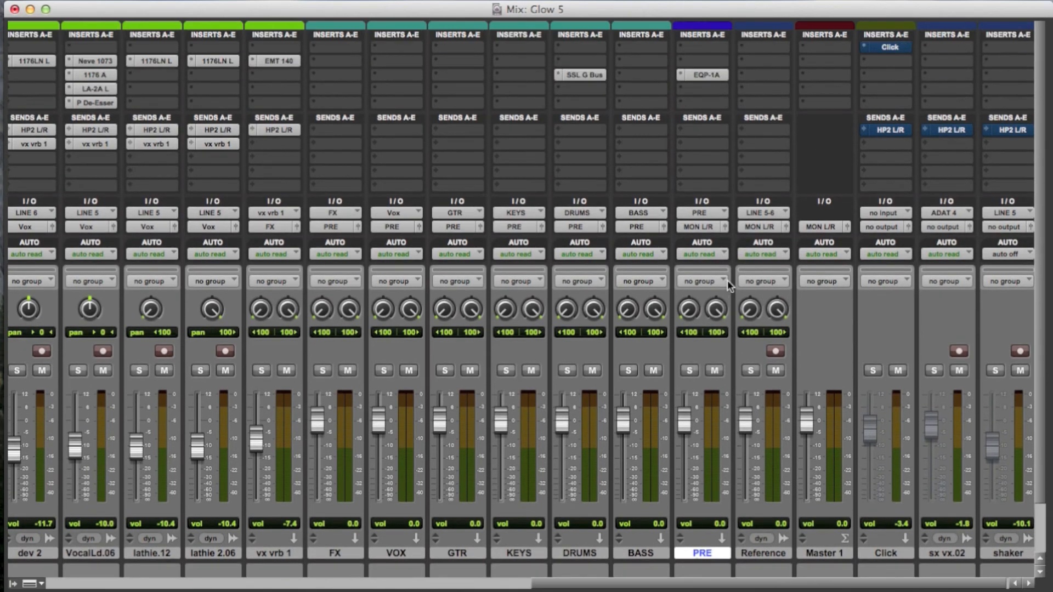
pyautogui.scroll(-3, 744, 426)
pyautogui.scroll(3, 746, 430)
pyautogui.hscroll(-6, 490, 367)
pyautogui.hscroll(6, 489, 368)
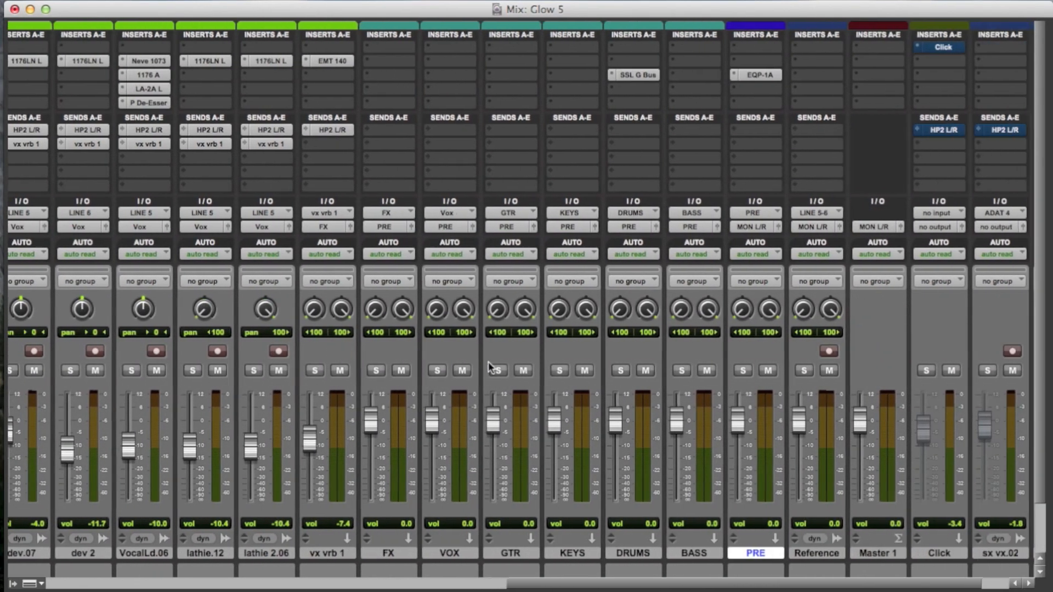
pyautogui.scroll(-3, 631, 329)
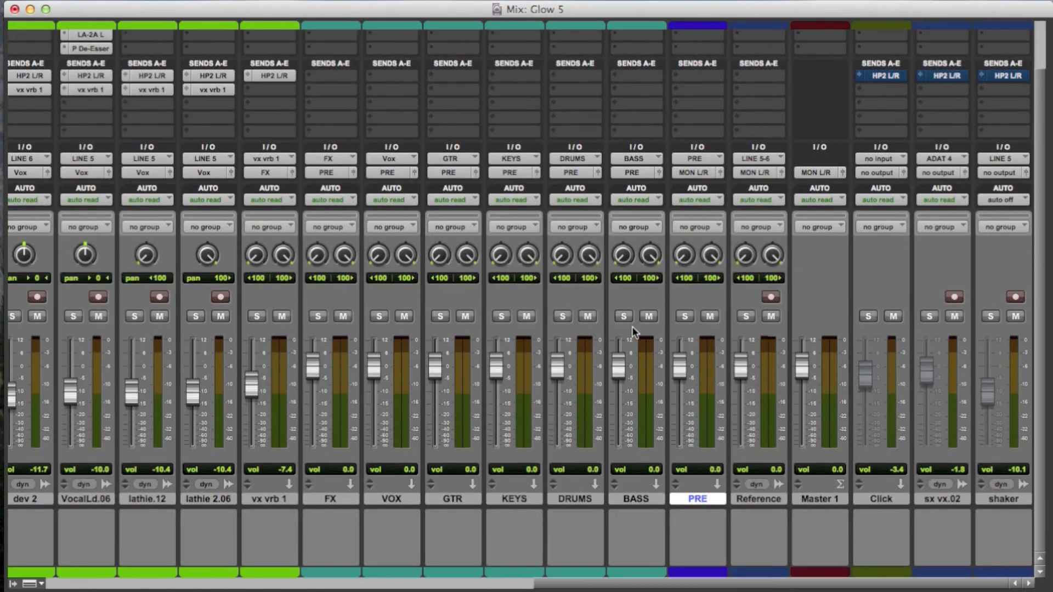
pyautogui.scroll(3, 704, 389)
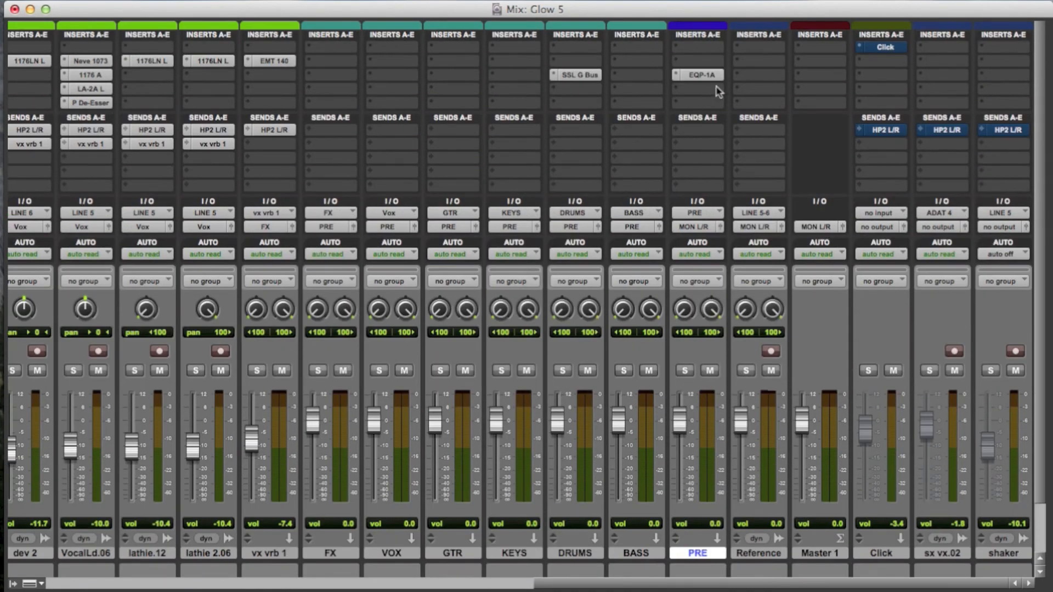
pyautogui.scroll(-3, 708, 165)
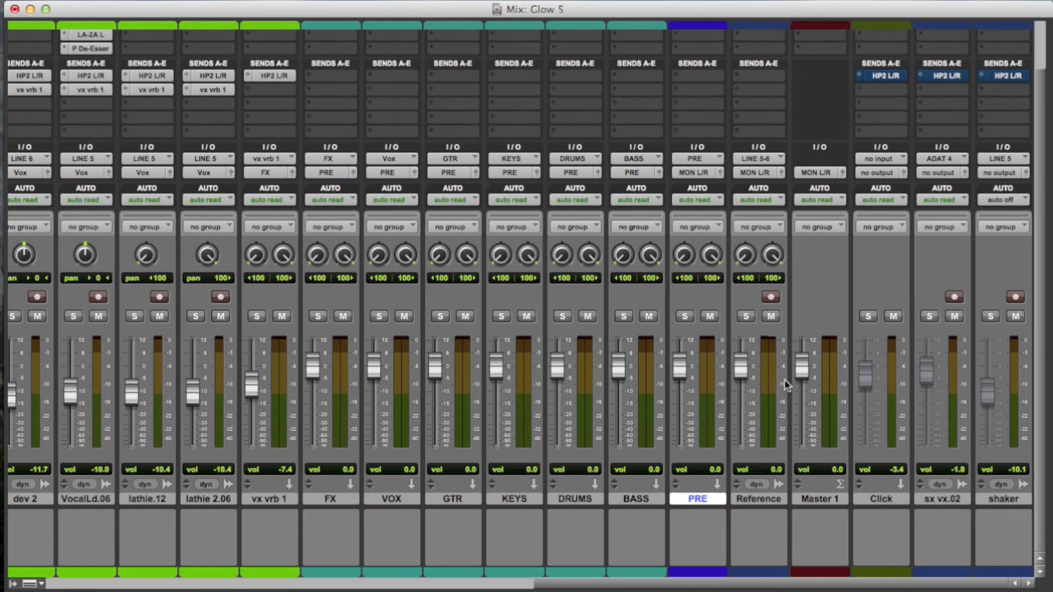
pyautogui.scroll(3, 757, 356)
pyautogui.scroll(-3, 775, 302)
pyautogui.scroll(3, 776, 303)
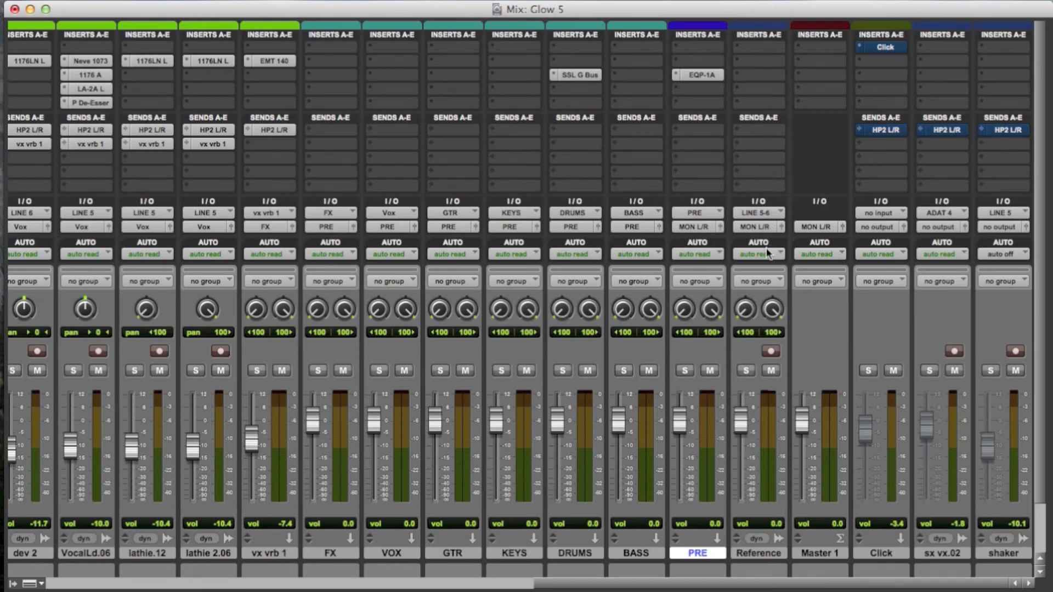
# - Lower the volume fader of the Reference track to -12.0 dB
pyautogui.scroll(-4, 759, 397)
pyautogui.scroll(4, 758, 397)
pyautogui.moveTo(741, 427); pyautogui.dragTo(743, 461)
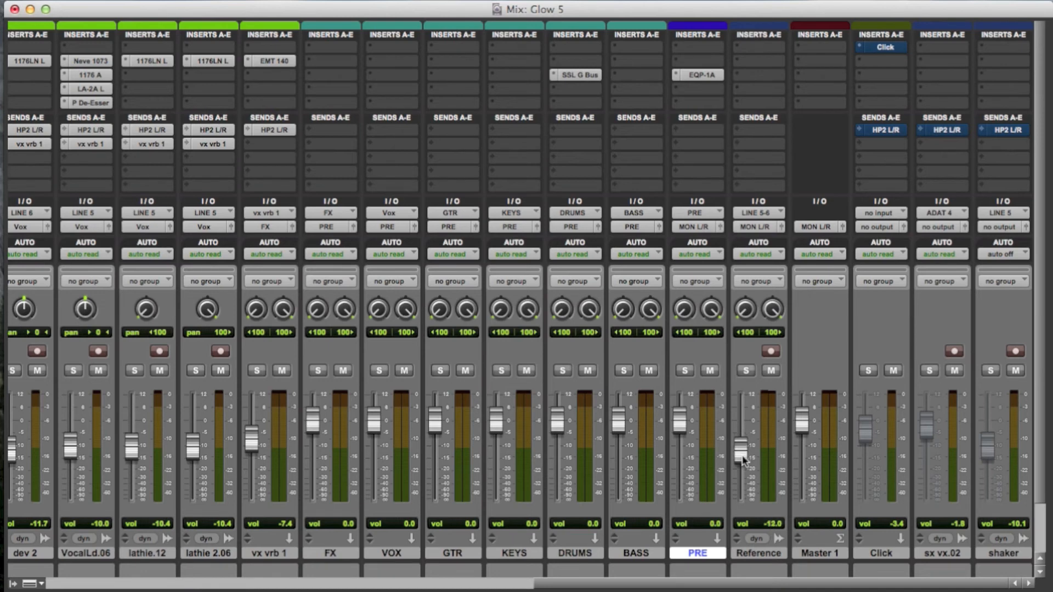
# - Insert the stereo VUMT meter on the third insert slot of Master 1 and move its window clear of the Reference fader
pyautogui.click(827, 73)
pyautogui.moveTo(843, 102)
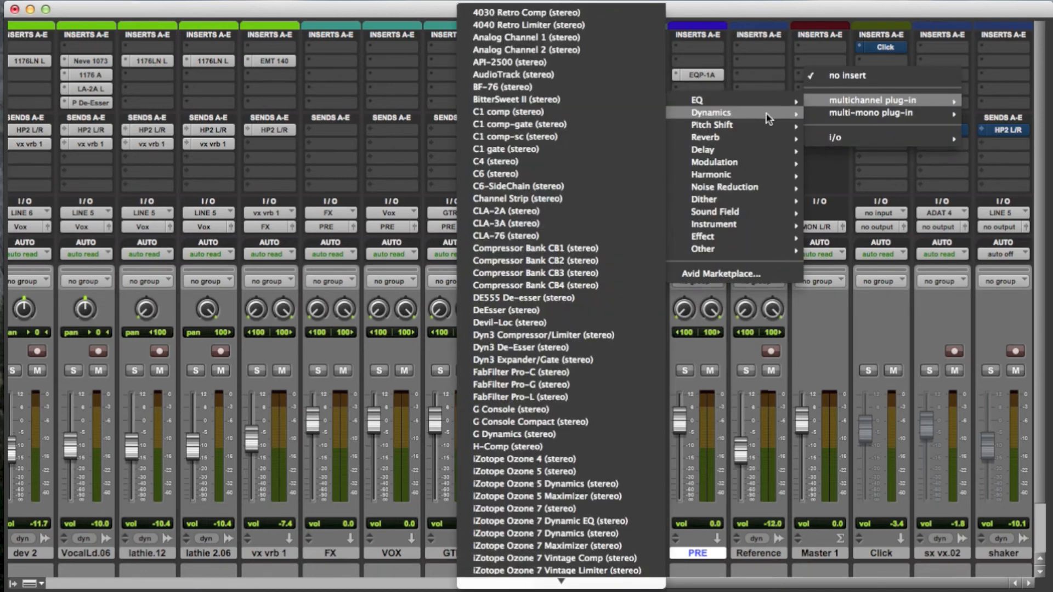
pyautogui.moveTo(733, 212)
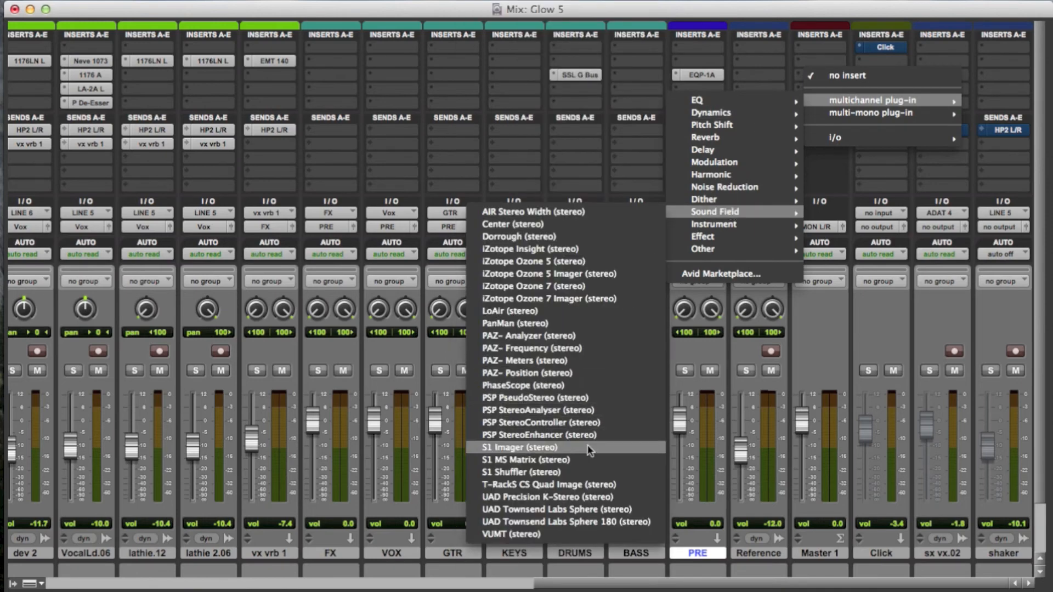
pyautogui.click(574, 534)
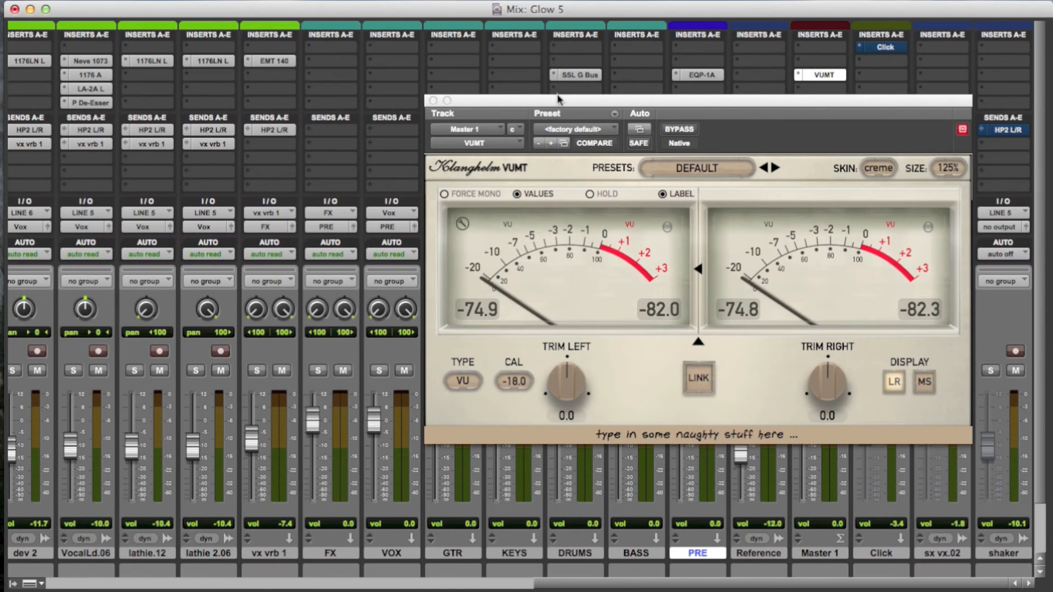
pyautogui.moveTo(558, 103); pyautogui.dragTo(161, 76)
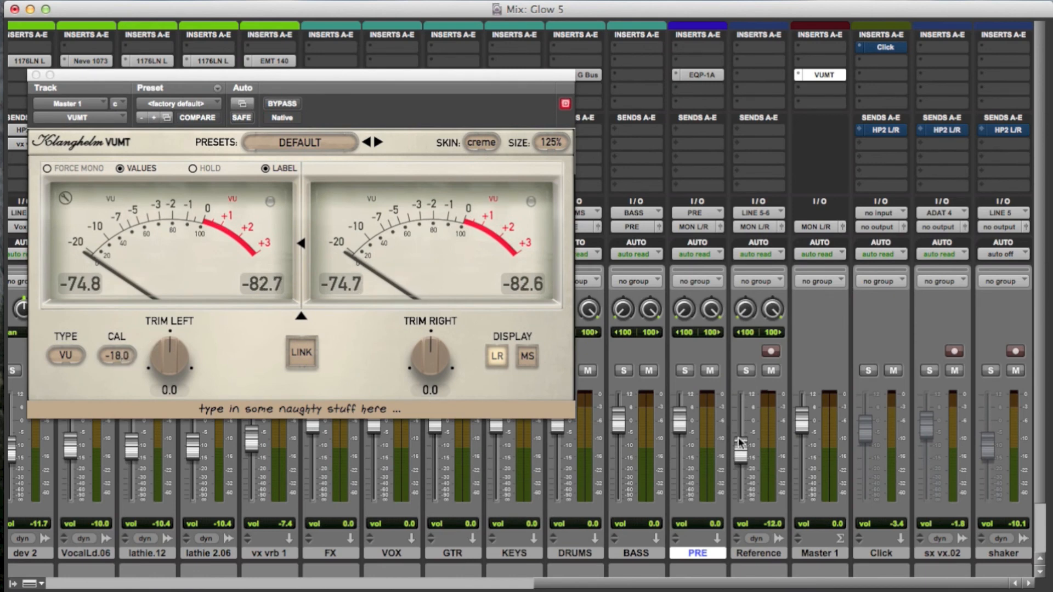
# - Raise the Reference track's volume fader to -9.5 dB and close the VUMT window
pyautogui.moveTo(741, 455); pyautogui.dragTo(741, 446)
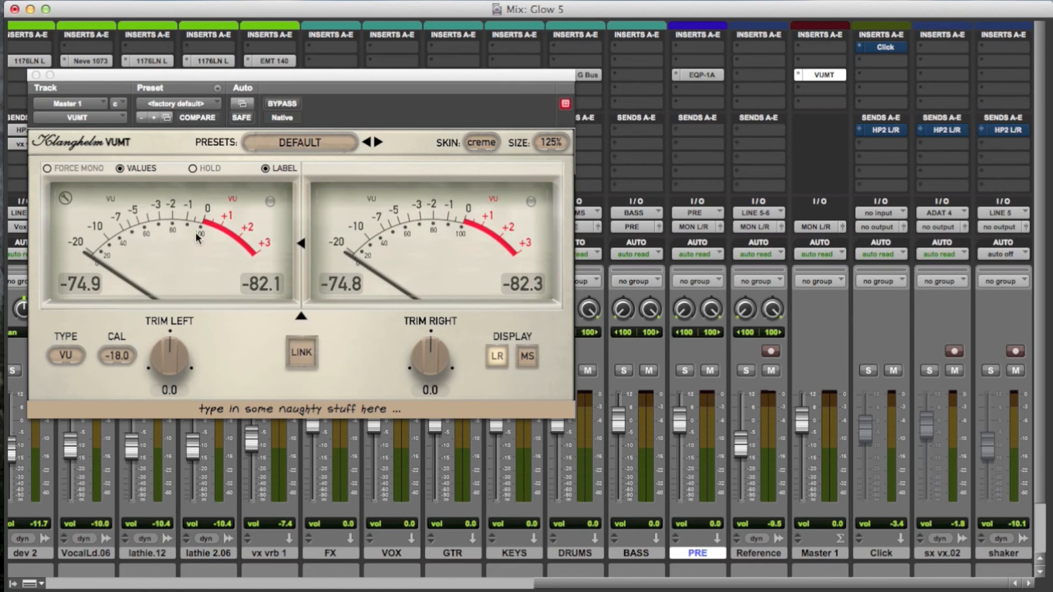
pyautogui.moveTo(47, 76); pyautogui.dragTo(122, 83)
pyautogui.click(111, 82)
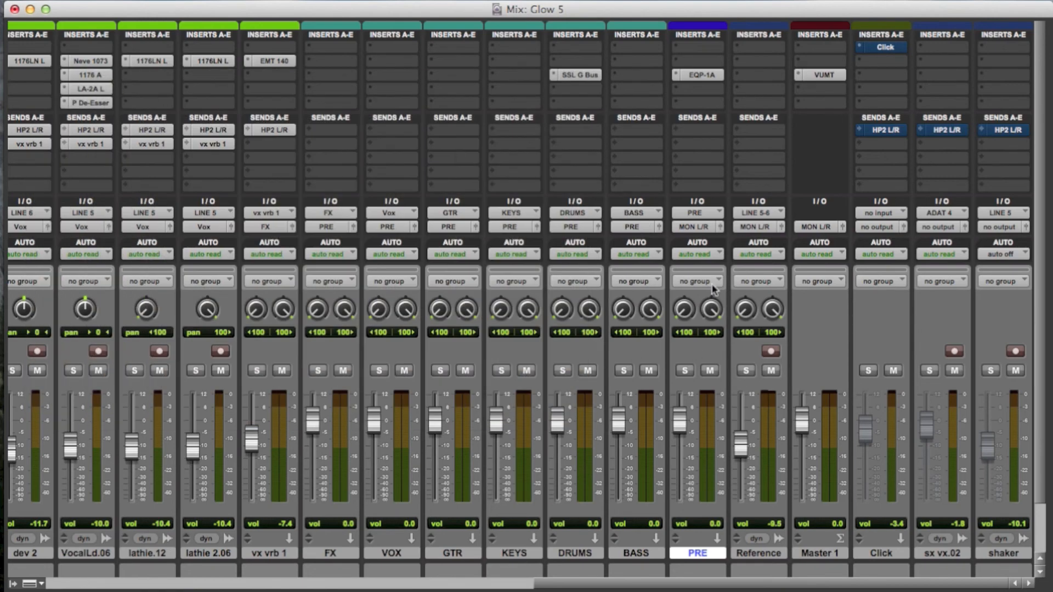
pyautogui.scroll(-3, 762, 408)
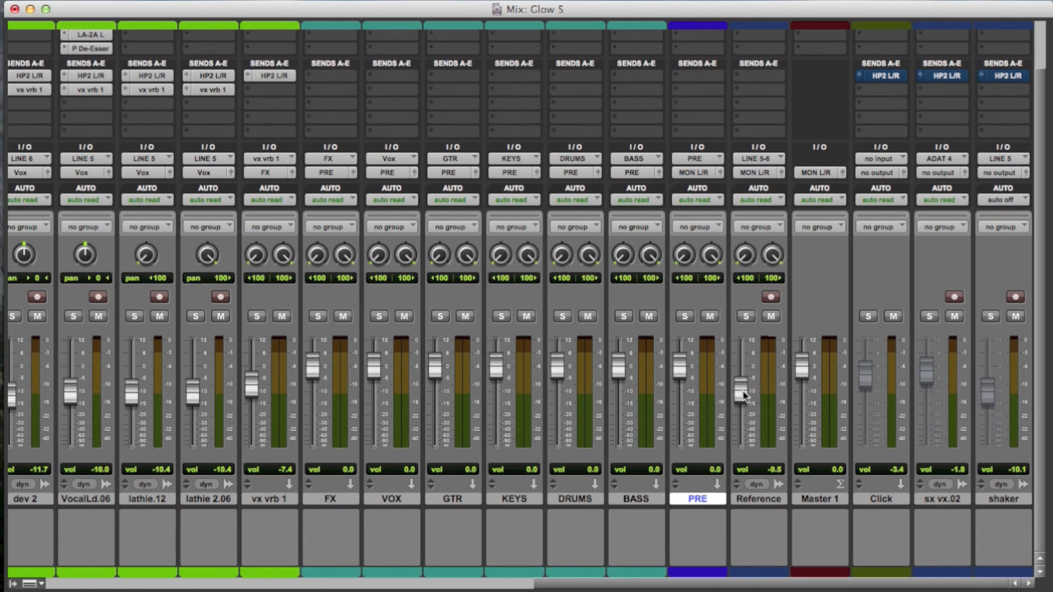